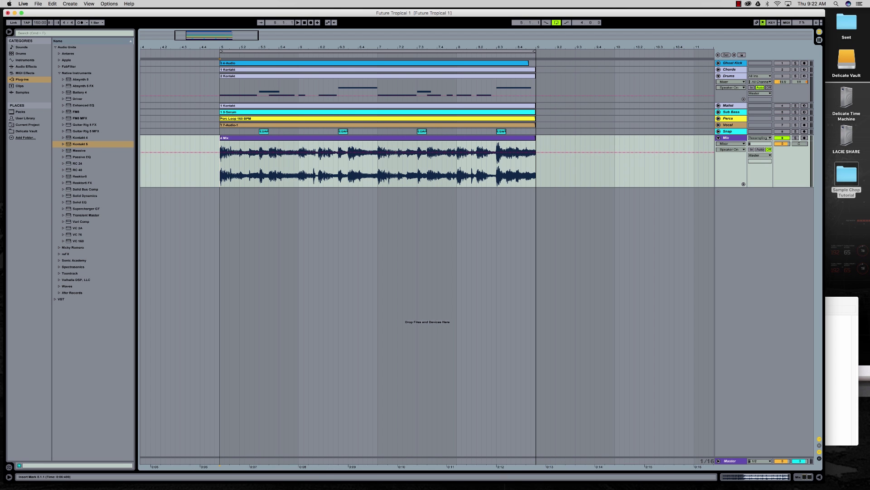
- Insert a new MIDI track below the Mix track and load the Kontakt 5 instrument onto it
key("space")
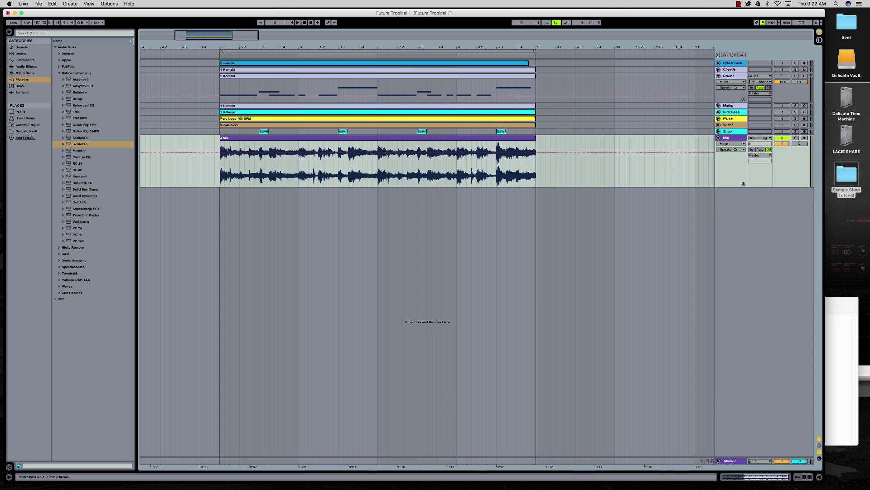
right_click(735, 209)
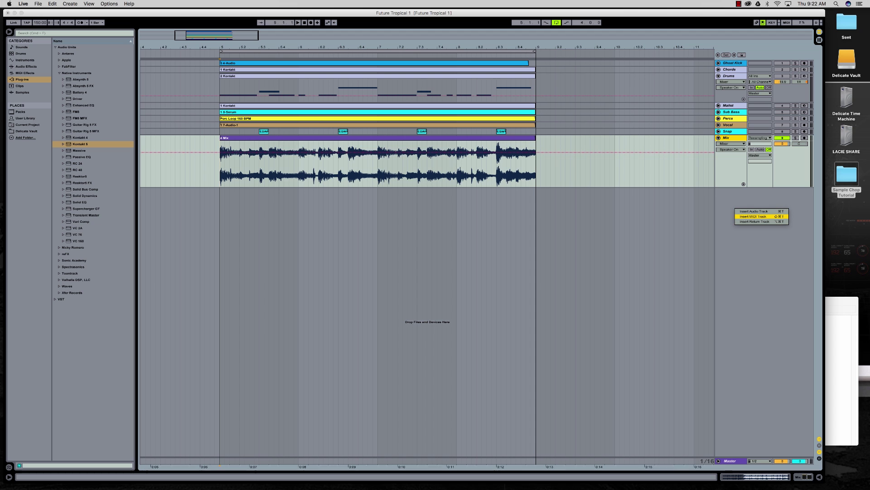
left_click(753, 216)
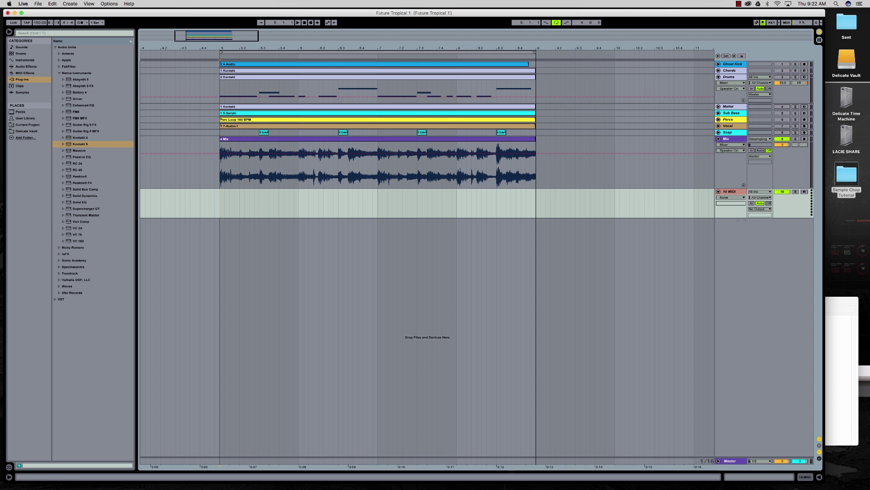
left_click(77, 144)
double_click(76, 144)
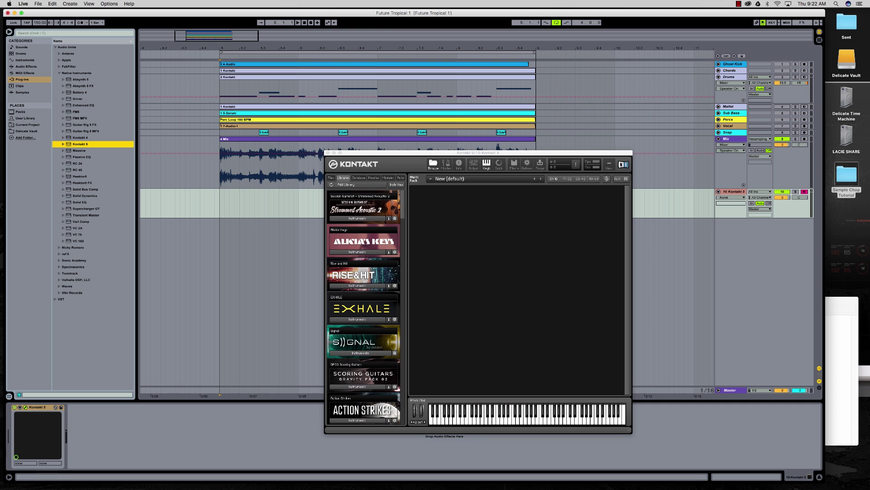
- Load Chords 92 BPM.wav from the Sample Chop Tutorial folder in Finder into the empty Kontakt rack
key("super+Tab")
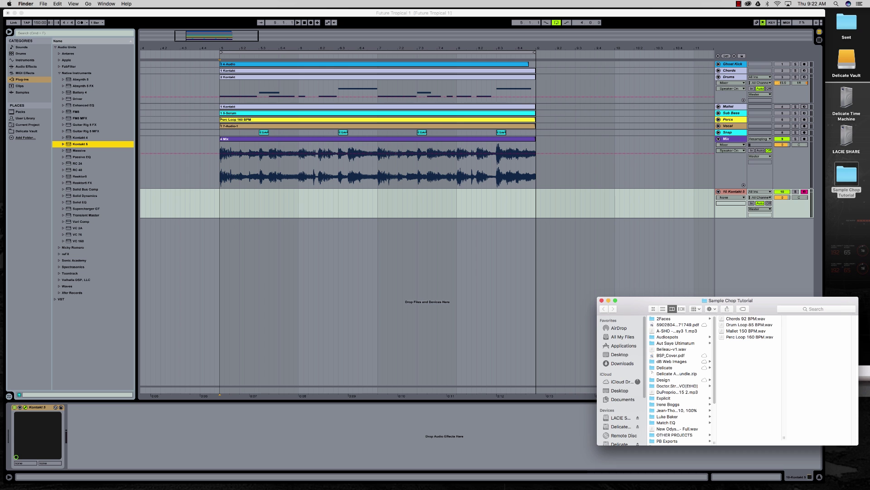
mouse_move(745, 318)
left_mouse_down()
mouse_move(476, 289)
mouse_move(515, 237)
mouse_move(509, 262)
left_mouse_up()
key("super+Tab")
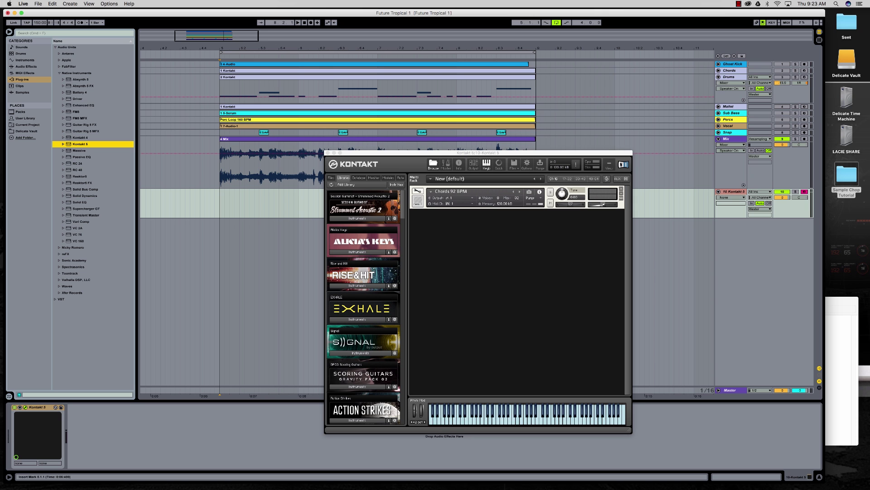
- Open the Chords 92 BPM instrument's Wave Editor, enable the automatic slice grid and adjust its sensitivity to the chord hits
left_click(418, 190)
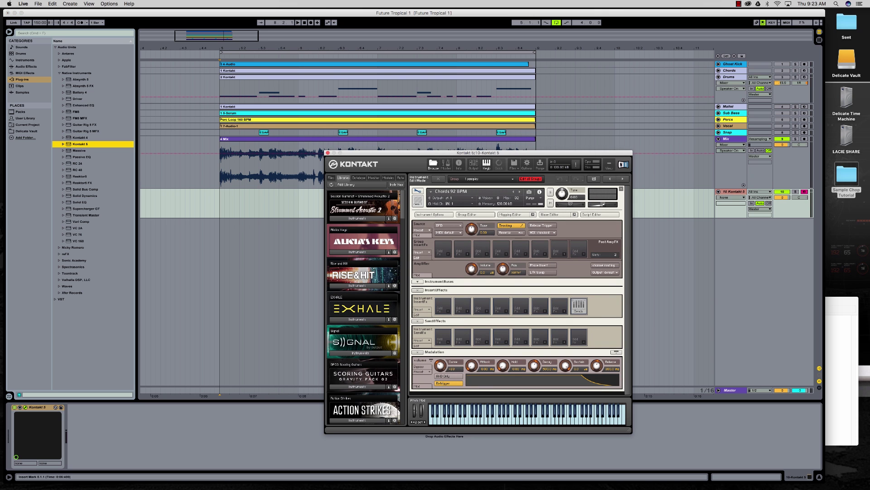
left_click(554, 215)
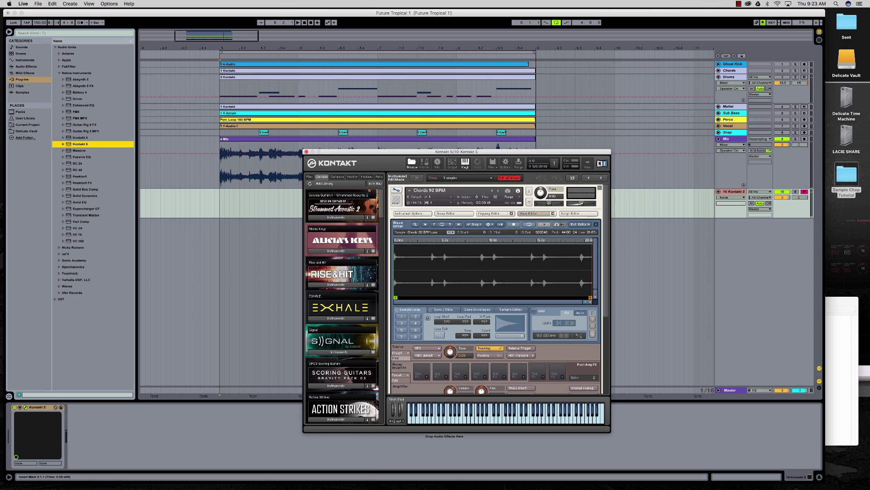
left_click(534, 311)
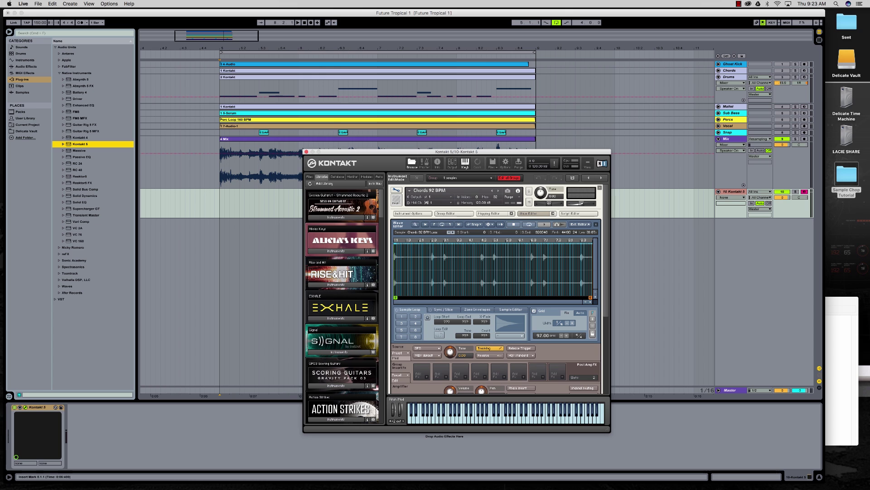
left_click(580, 313)
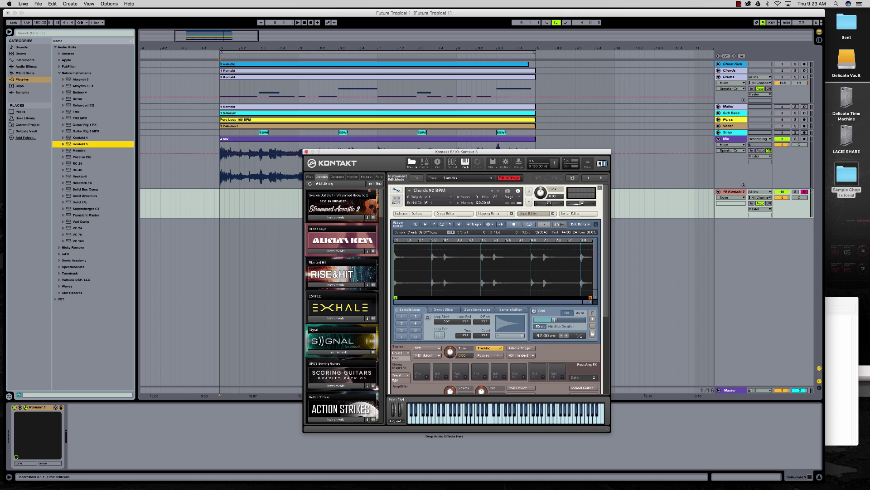
mouse_move(555, 319)
left_mouse_down()
mouse_move(565, 319)
mouse_move(545, 320)
mouse_move(563, 320)
left_mouse_up()
mouse_move(563, 319)
left_mouse_down()
mouse_move(554, 320)
mouse_move(570, 319)
mouse_move(559, 320)
left_mouse_up()
- Show the Mapping Editor, fine-tune the slice sensitivity and auto-map the chord slices to keys with the Sync / Slice options
left_click(491, 213)
scroll(494, 281, "down", 3)
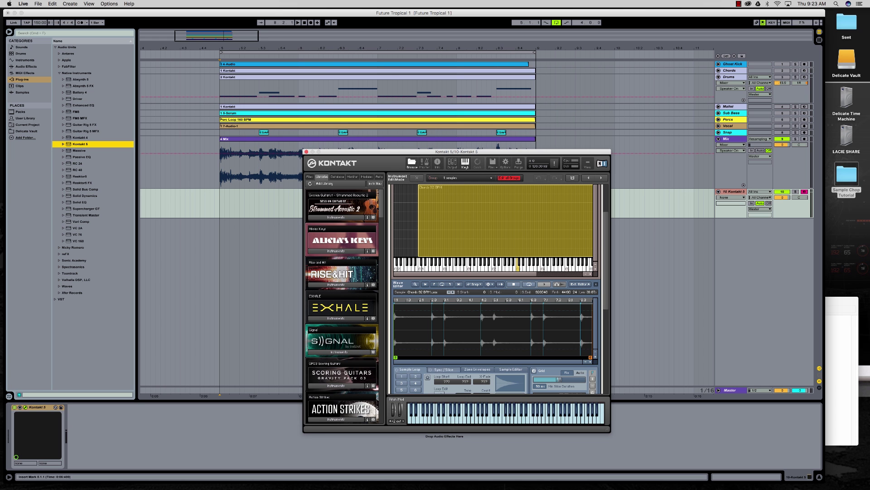
left_click(444, 370)
scroll(503, 376, "down", 1)
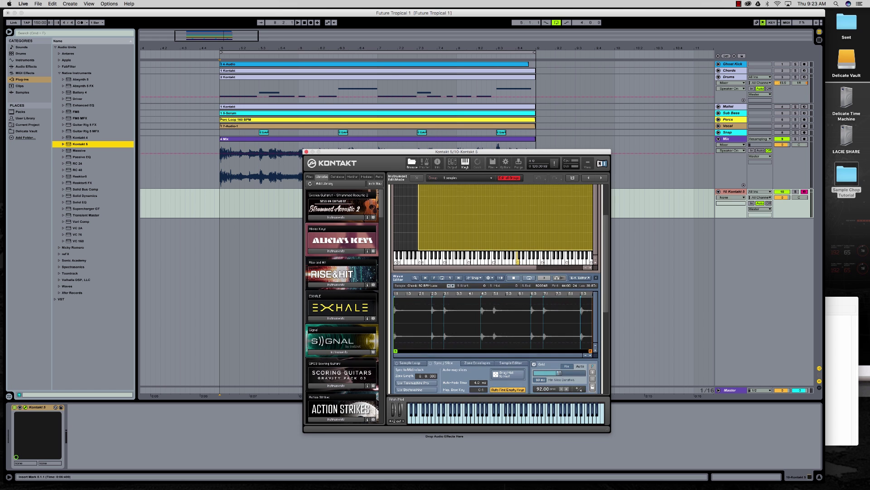
scroll(501, 363, "down", 1)
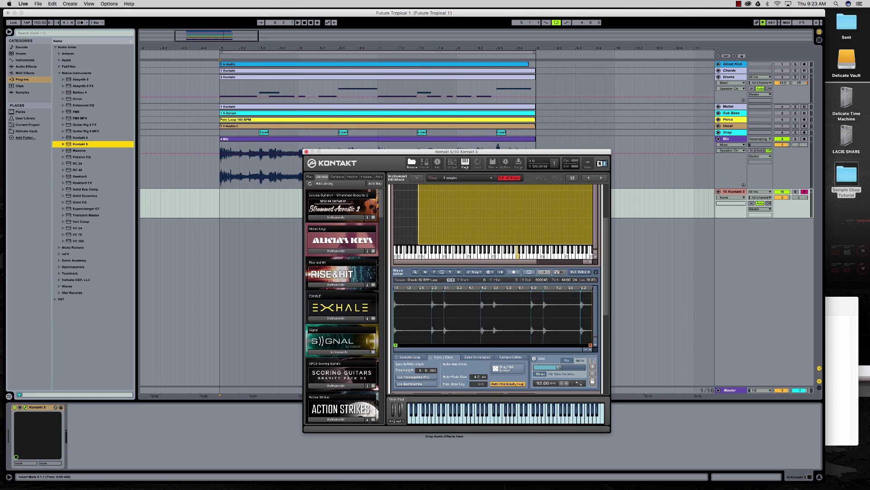
left_click_drag(559, 367, 561, 367)
left_click(507, 368)
- Delete the original wide Chords 92 BPM zone from the Mapping Editor, leaving the mapped slices
scroll(497, 295, "up", 5)
left_click(414, 281)
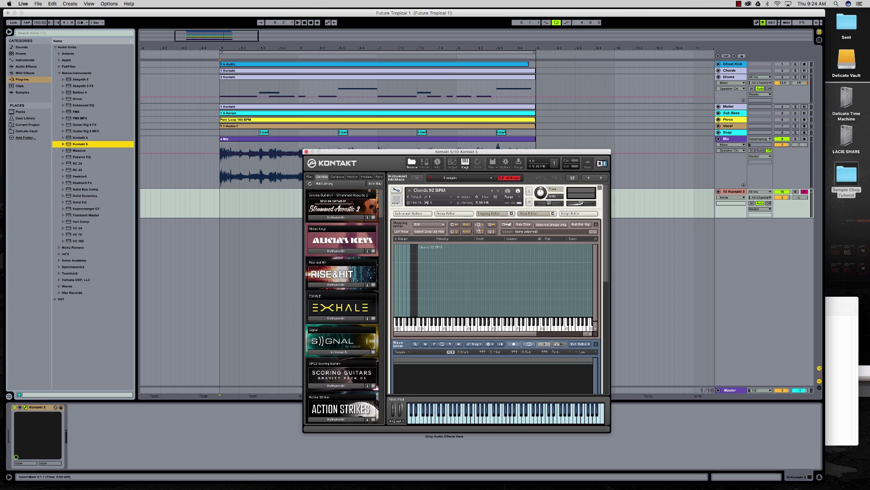
left_click(480, 280)
key("Delete")
- Move the slice zones up the keyboard so they start at C3 and delete the highest ones
left_click_drag(446, 269, 520, 298)
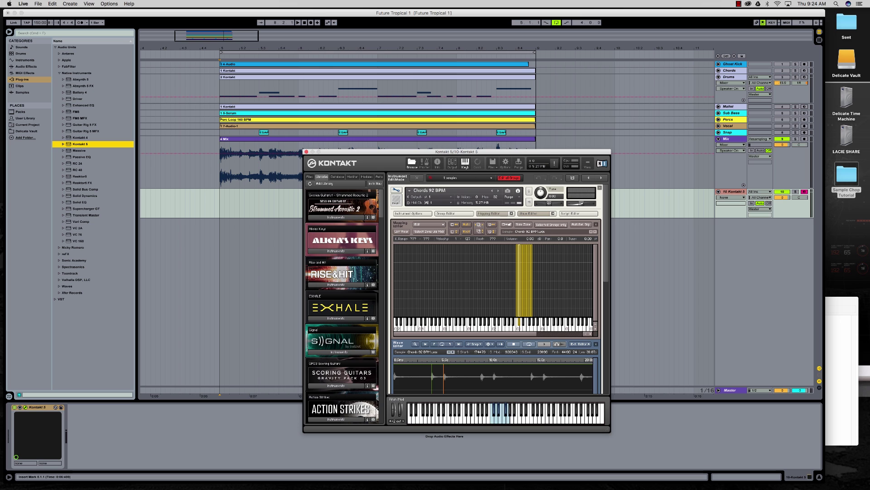
left_click(491, 291)
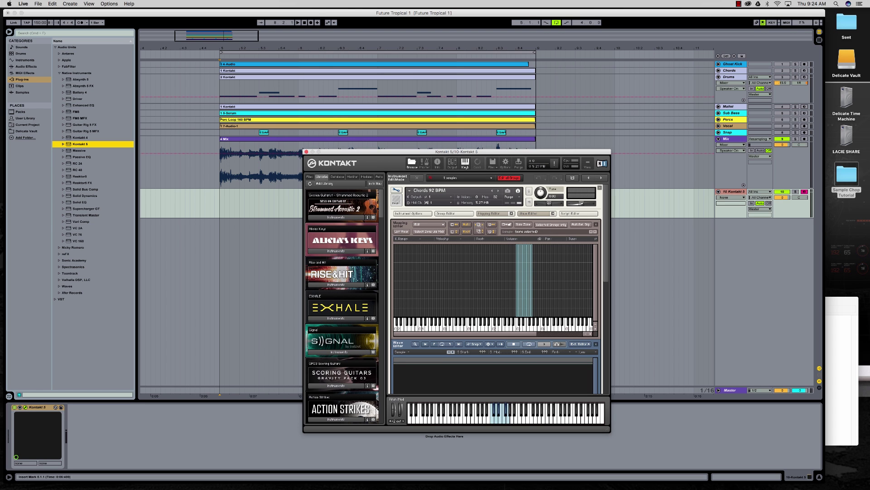
left_click_drag(543, 273, 526, 285)
key("Delete")
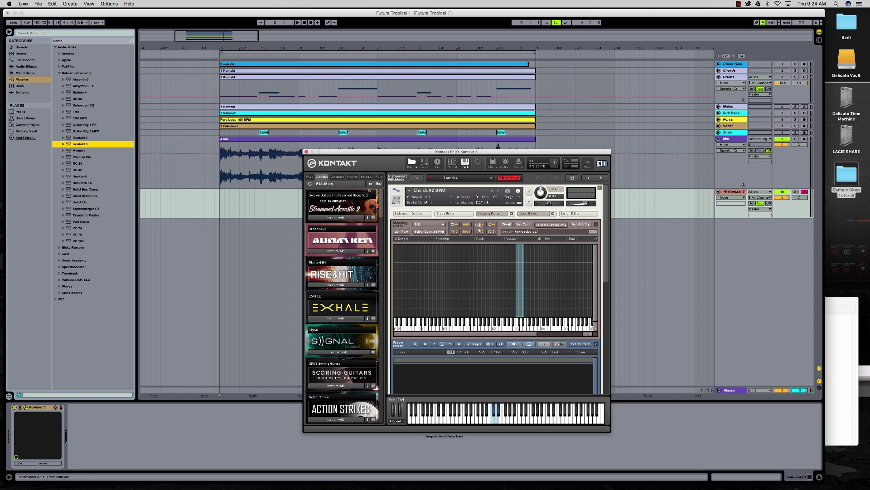
- Check the remaining slice zones in the Mapping Editor and close the Kontakt window
left_click_drag(399, 152, 321, 167)
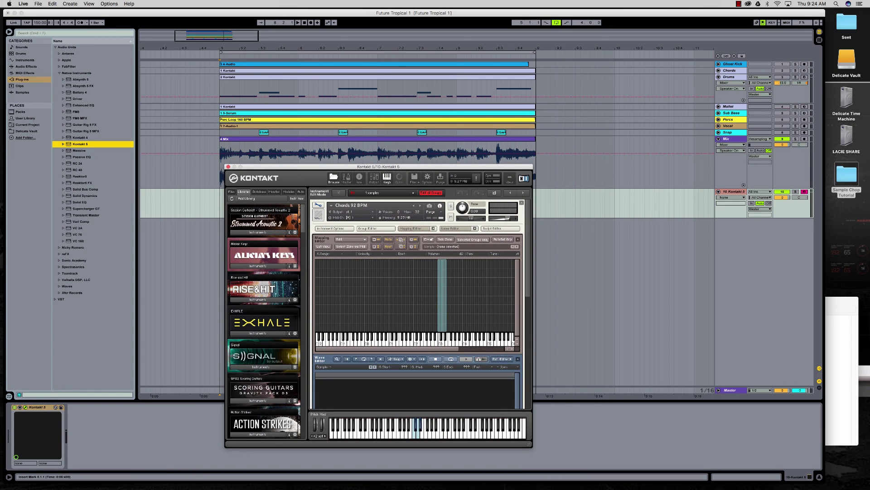
left_click(439, 295)
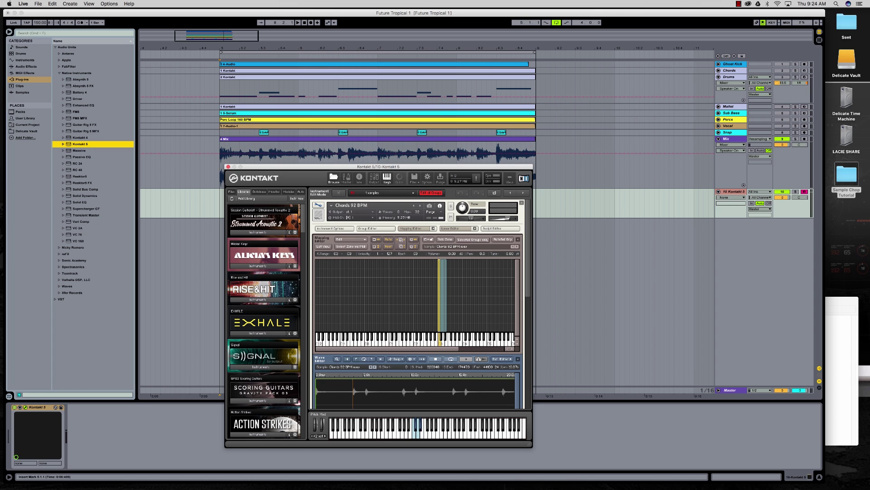
left_click(462, 296)
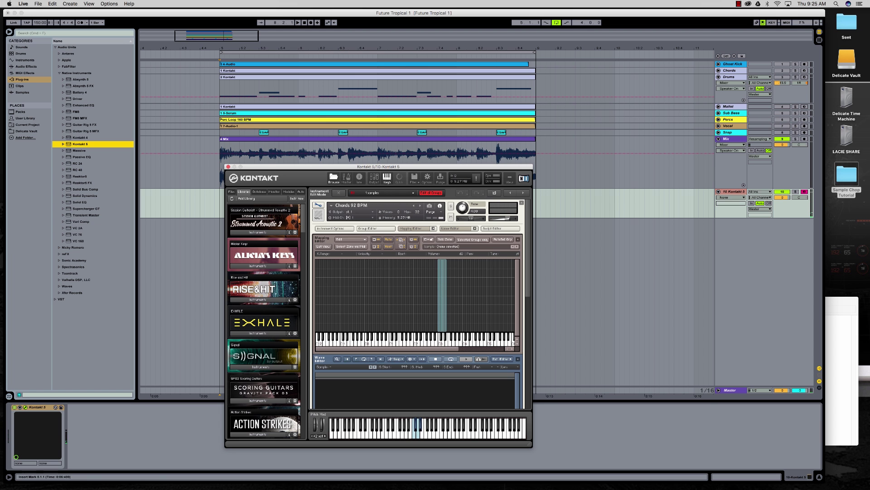
left_click_drag(378, 166, 559, 158)
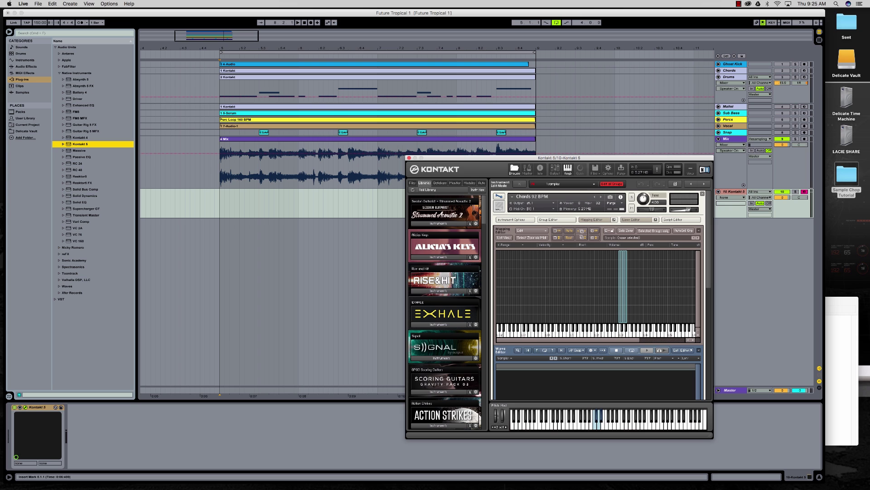
left_click(409, 158)
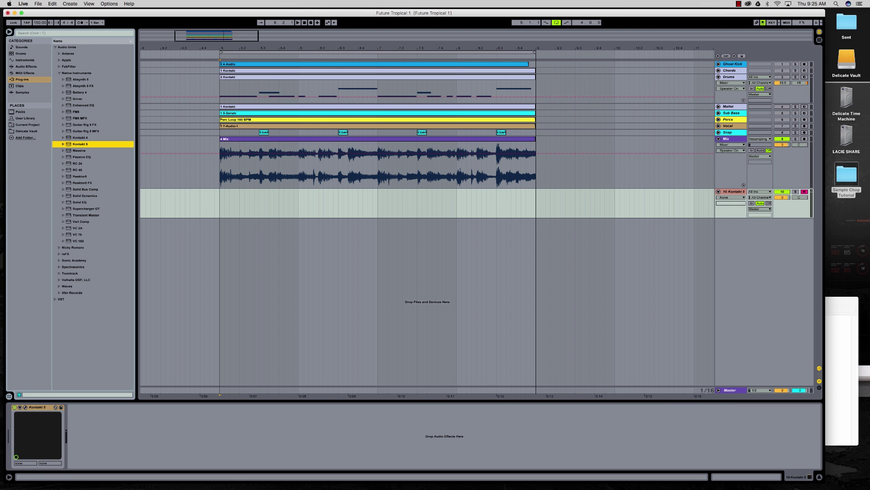
- Record a four-bar MIDI clip of the C3, C#3 and D3 slices on the Kontakt 5 track and close its note view
key("F9")
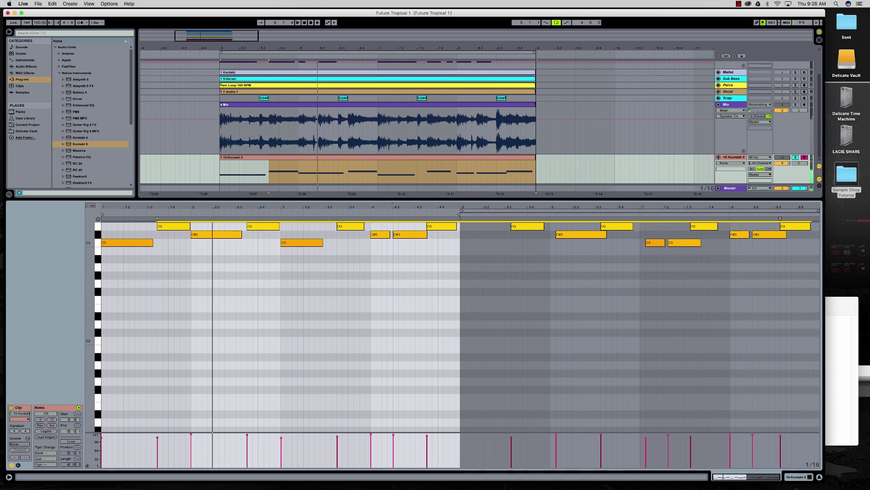
key("super+alt+l")
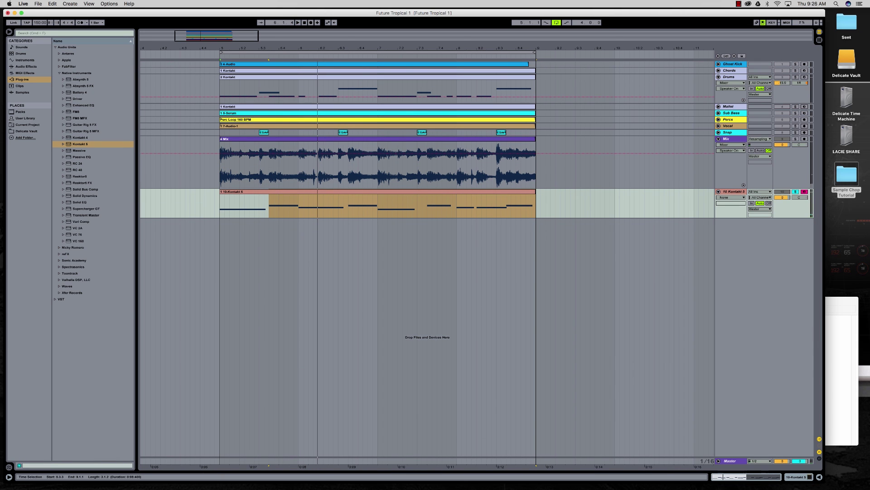
- Examine the Chords track's effect chain, viewing the settings of FF Pro-Q 2, EZmix and ValhallaVintageVerb
double_click(729, 71)
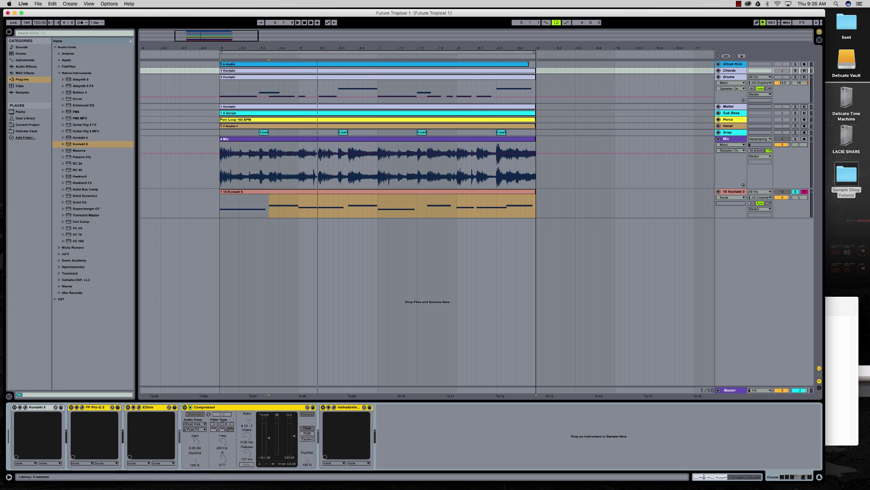
left_click(82, 407)
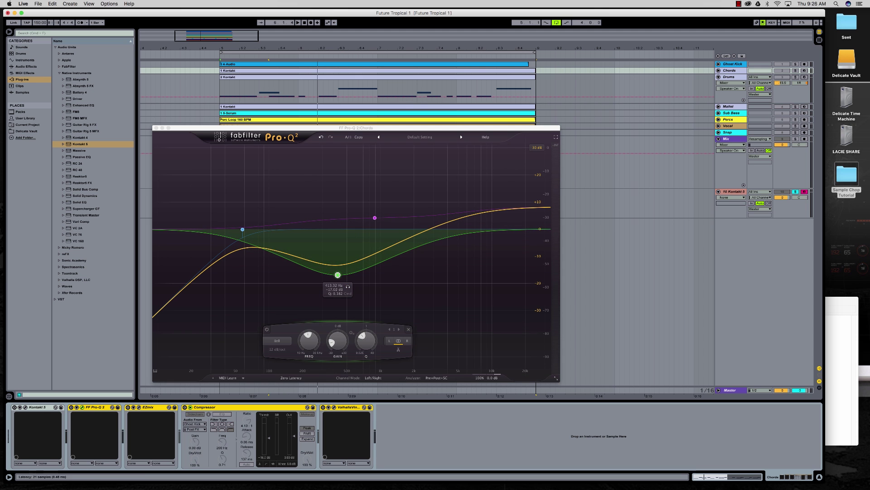
left_click(138, 407)
left_click(82, 407)
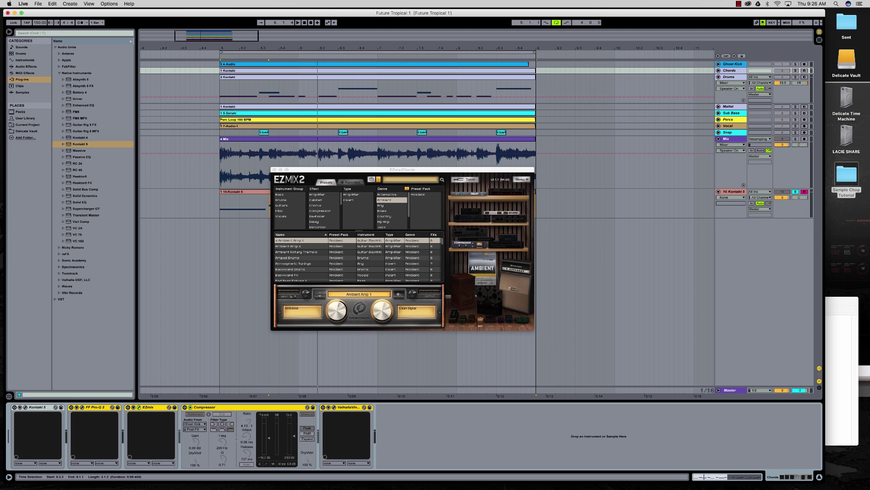
left_click_drag(338, 170, 516, 223)
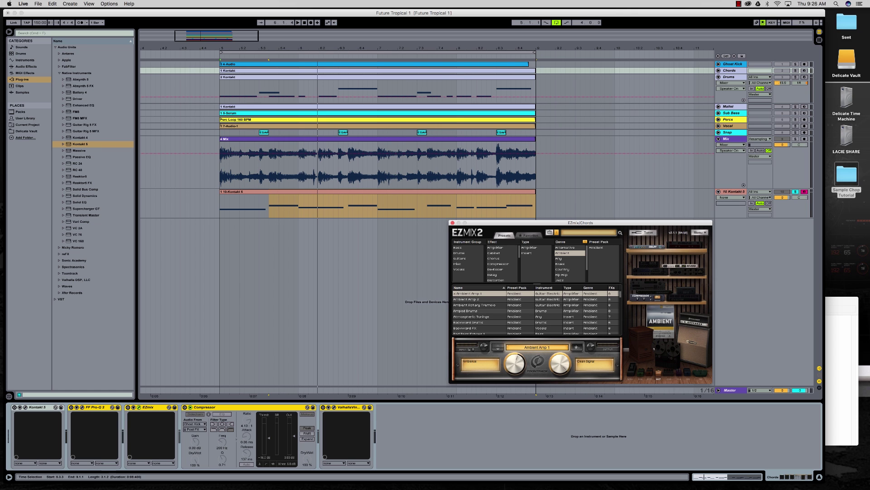
left_click(452, 223)
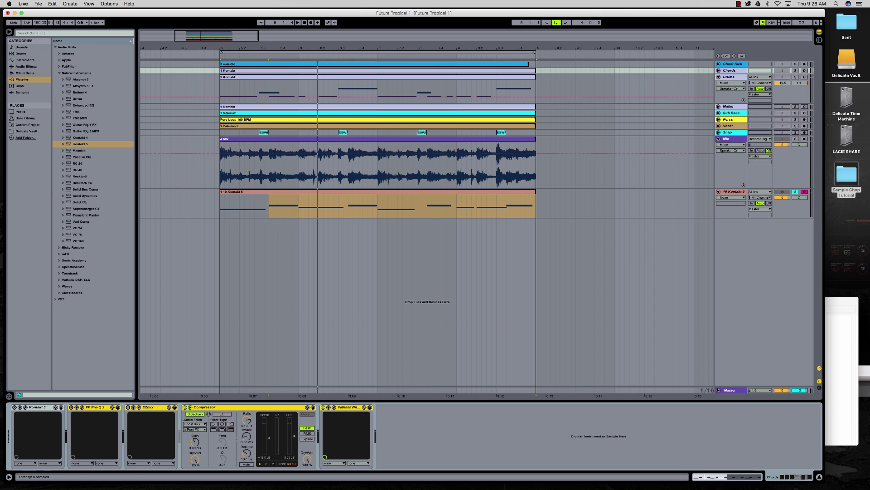
left_click(324, 456)
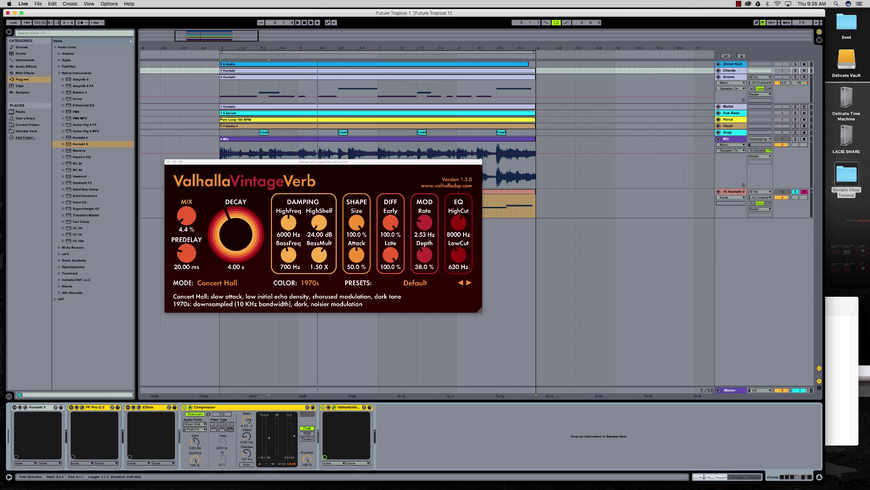
left_click(168, 162)
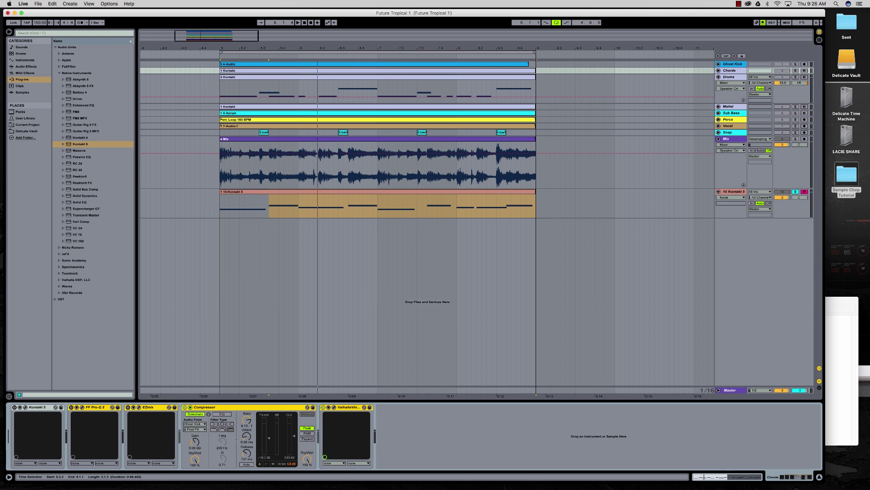
- Solo the Chords track and play it with Kontakt 5 enabled and the Compressor bypassed
left_click(796, 71)
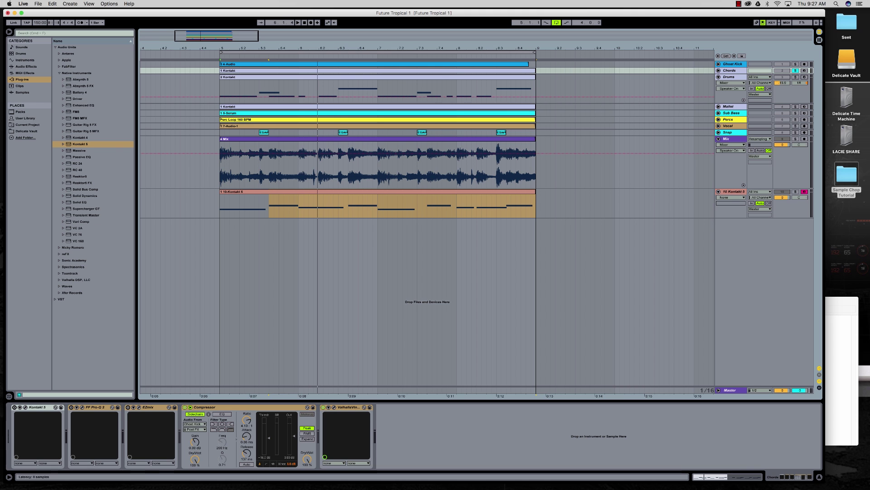
left_click(15, 407)
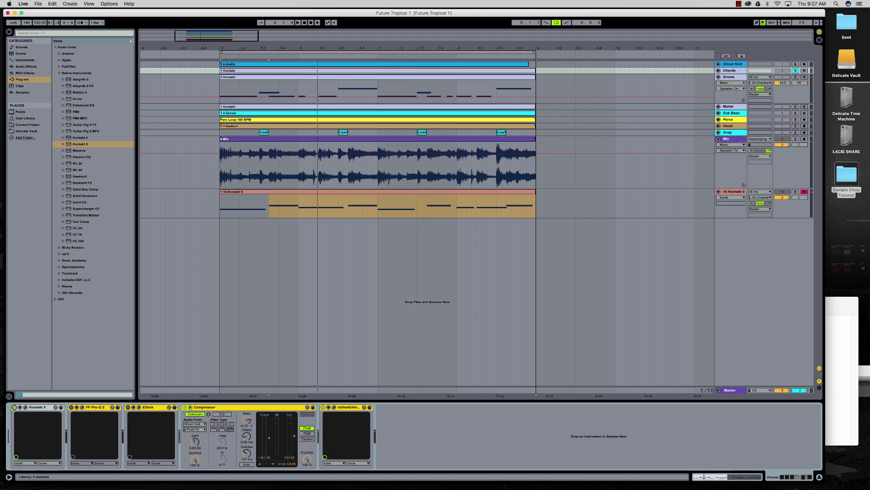
left_click(185, 407)
key("space")
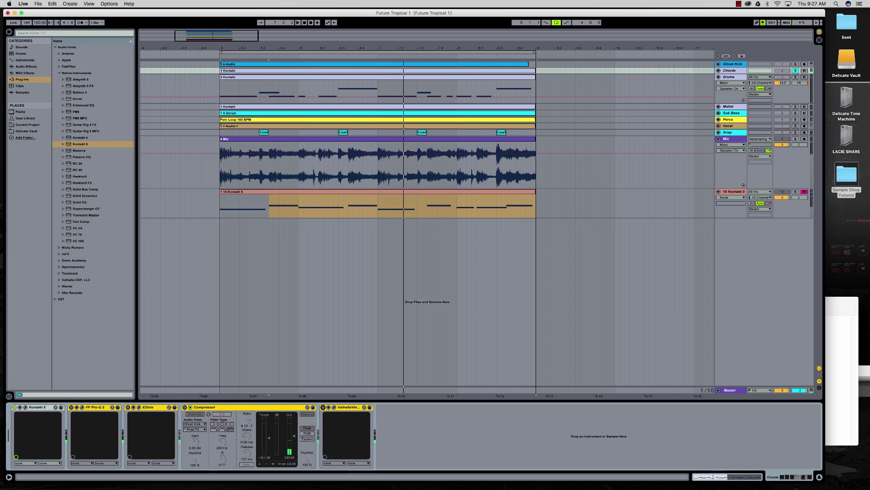
- Turn on the FF Pro-Q 2, EZmix and Compressor effects on the Chords track
left_click(71, 407)
left_click(128, 407)
left_click(185, 407)
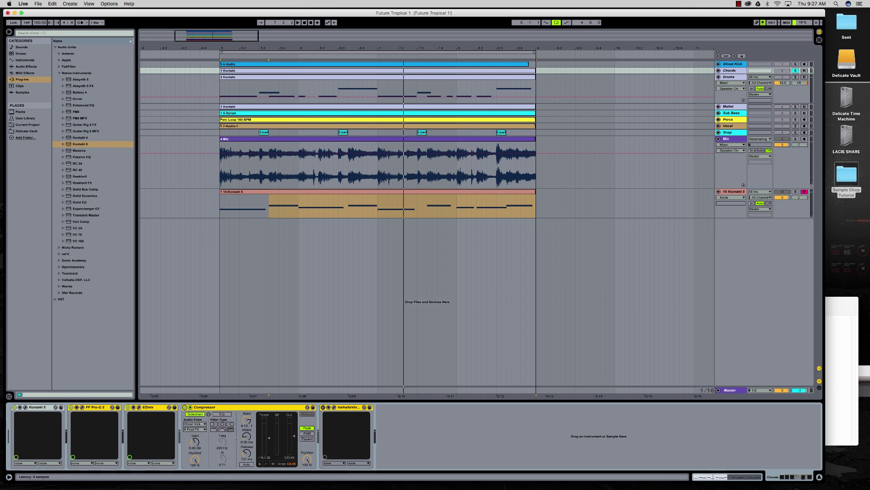
- Turn on ValhallaVintageVerb on the Chords track and play the soloed track through its full effects chain
left_click(323, 407)
key("space")
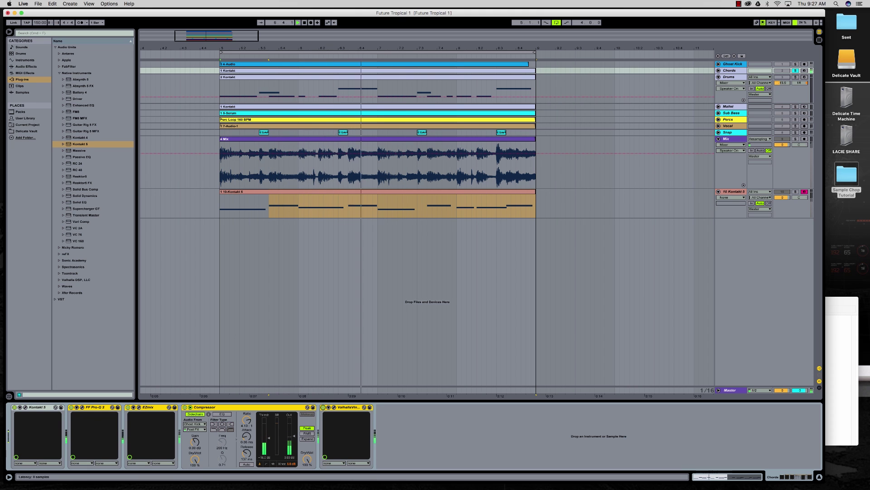
key("space")
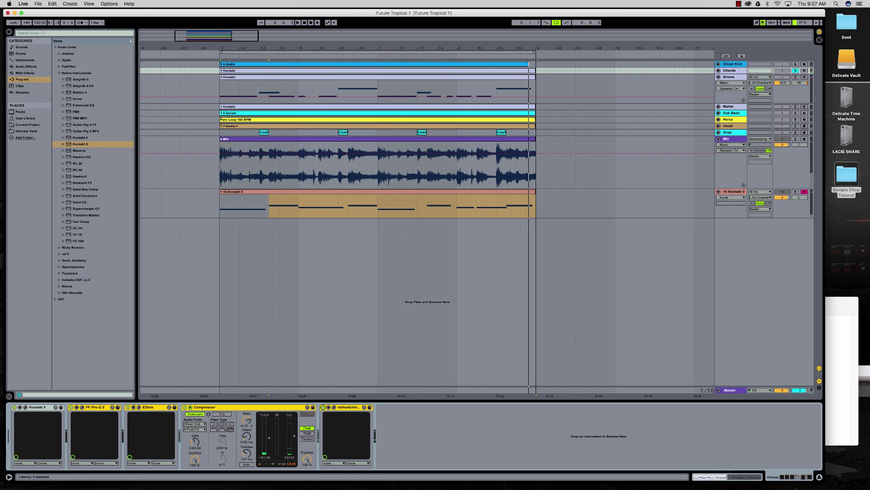
- Add a MIDI track with Kontakt 5, load Drum Loop 85 BPM.wav into it and open the instrument for editing
right_click(735, 289)
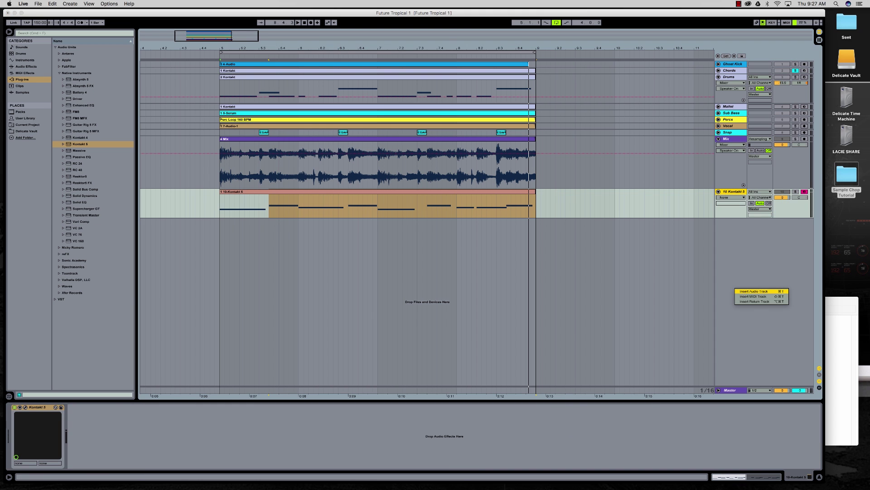
left_click(753, 296)
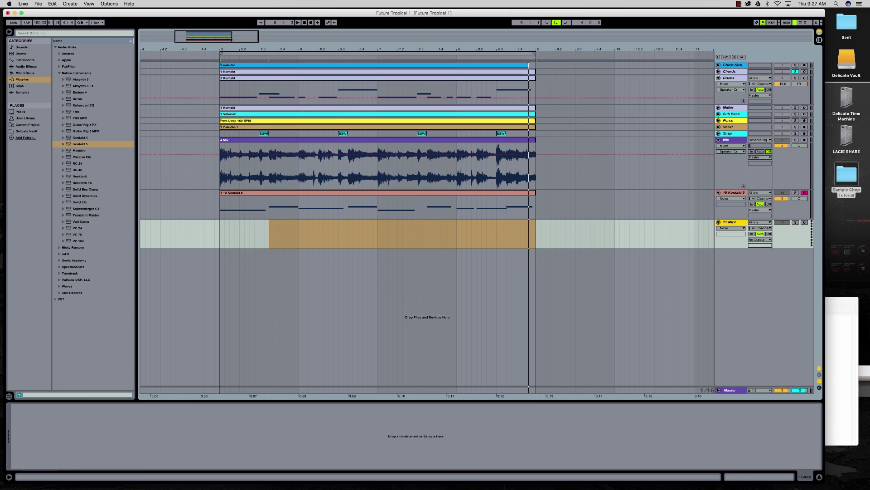
left_click_drag(732, 325, 540, 295)
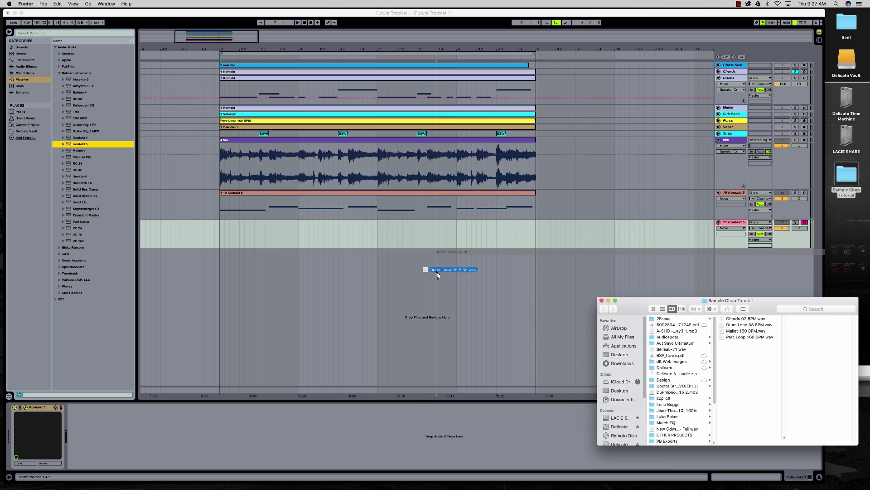
key("super+Tab")
left_click_drag(516, 189, 357, 138)
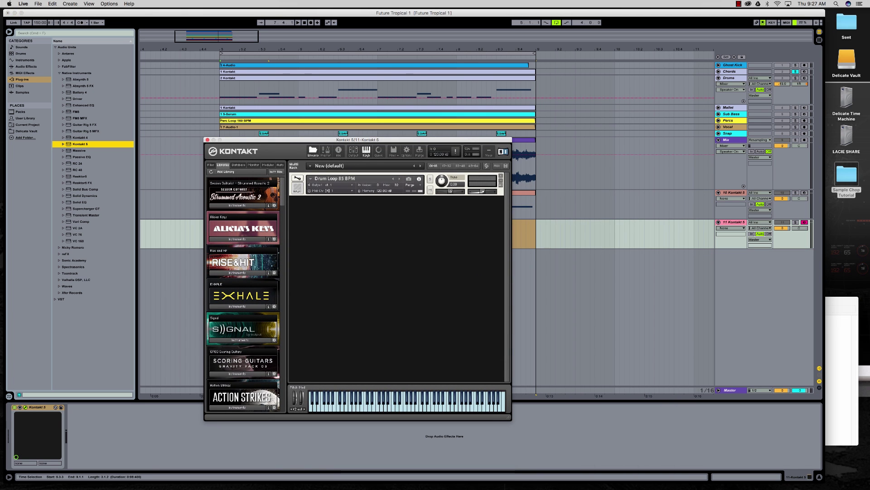
left_click(297, 178)
left_click_drag(317, 140, 382, 140)
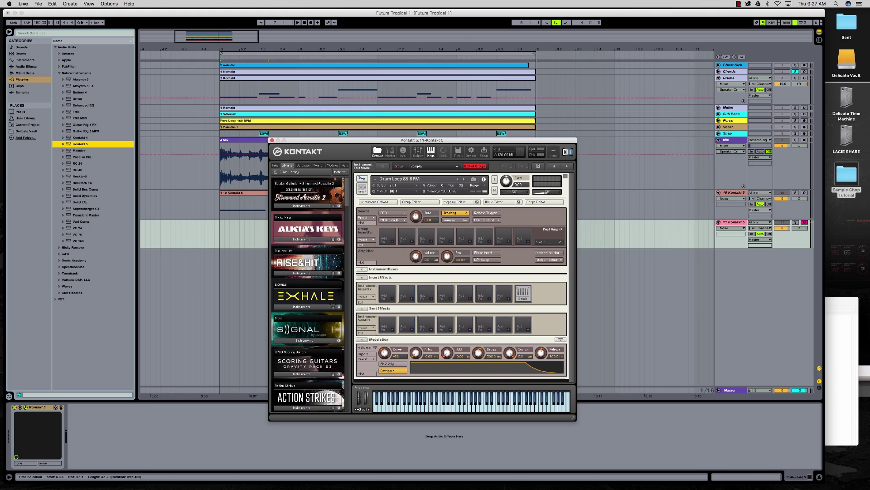
- Try an automatic slice grid with a longer minimum slice duration on the drum loop, and delete the 11 Kontakt 5 track
left_click(495, 202)
scroll(480, 263, "down", 2)
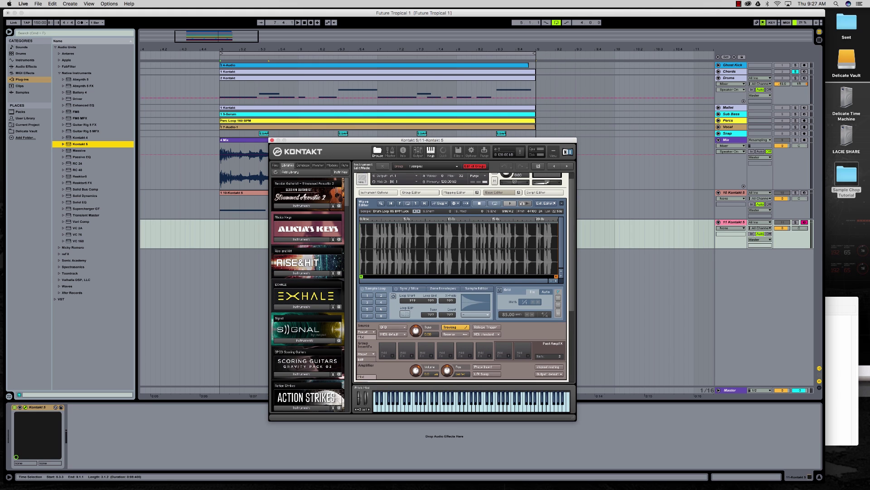
left_click(500, 290)
left_click(546, 291)
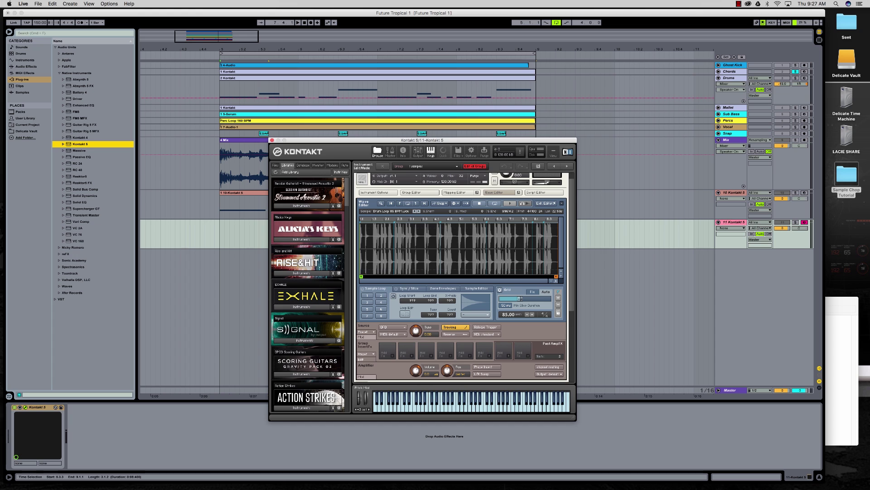
left_click(556, 281)
left_click(556, 281)
left_click(556, 281)
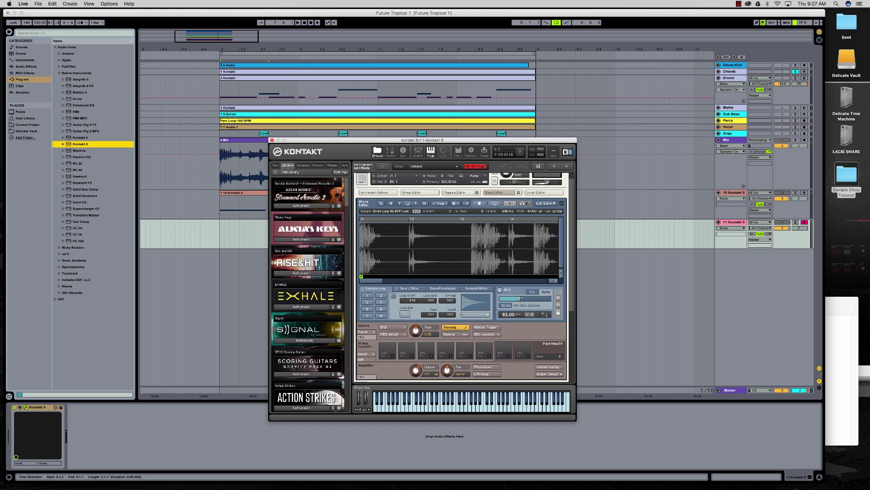
left_click(551, 280)
left_click_drag(520, 299, 548, 299)
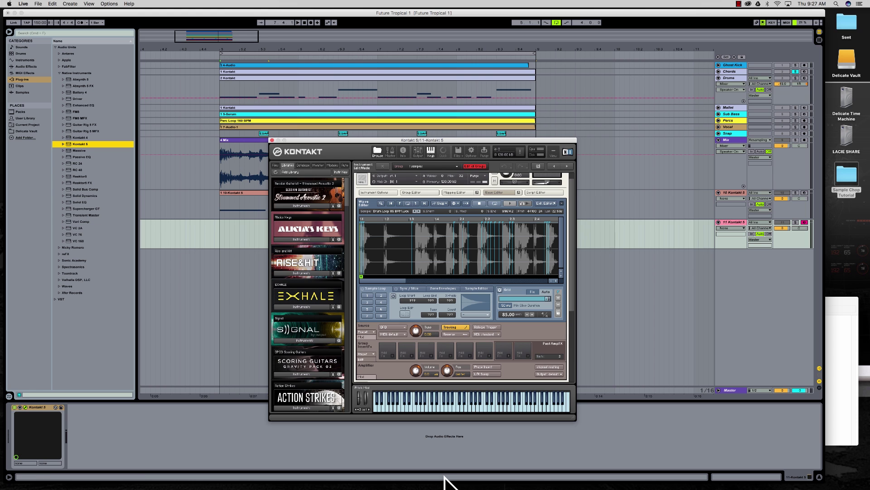
left_click(734, 222)
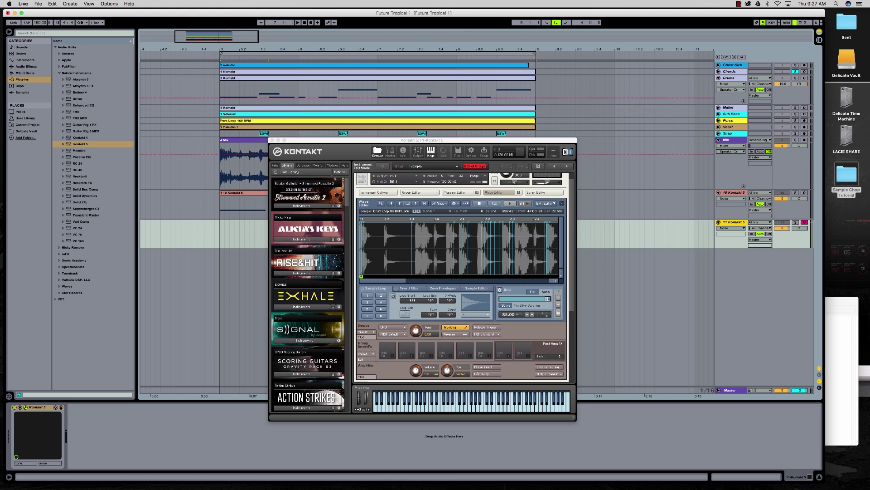
key("Delete")
- Insert a MIDI track with Kontakt 5 below the chord part and load Drum Loop 85 BPM.wav into it
right_click(734, 239)
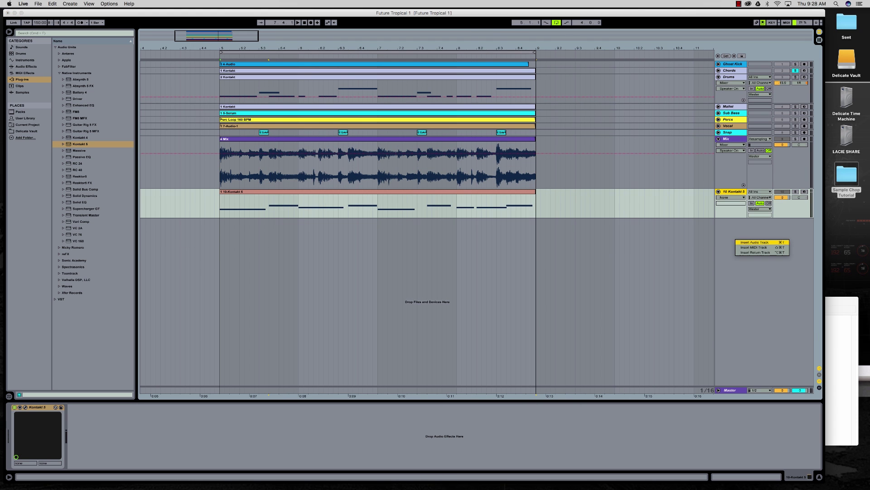
left_click(748, 247)
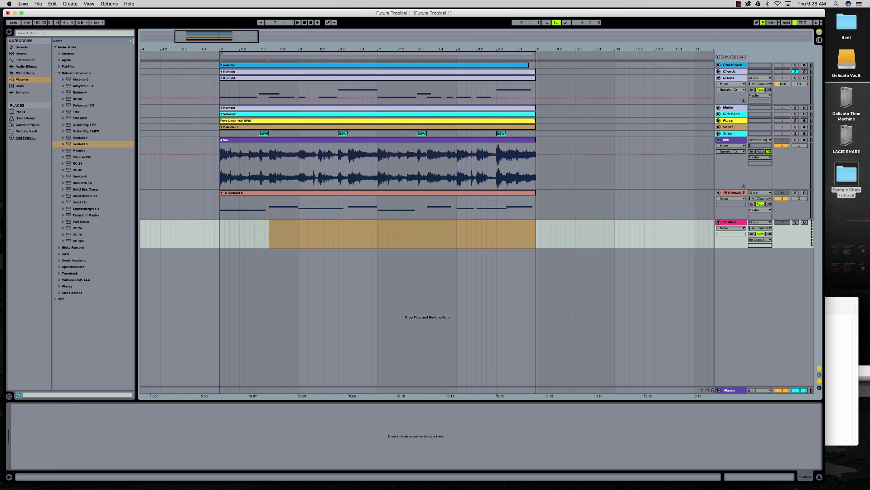
double_click(72, 144)
key("super+Tab")
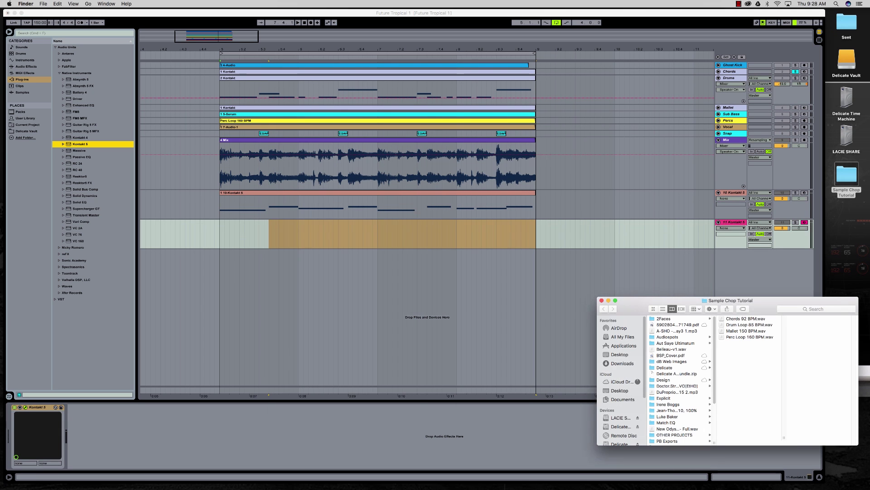
left_click_drag(749, 324, 442, 260)
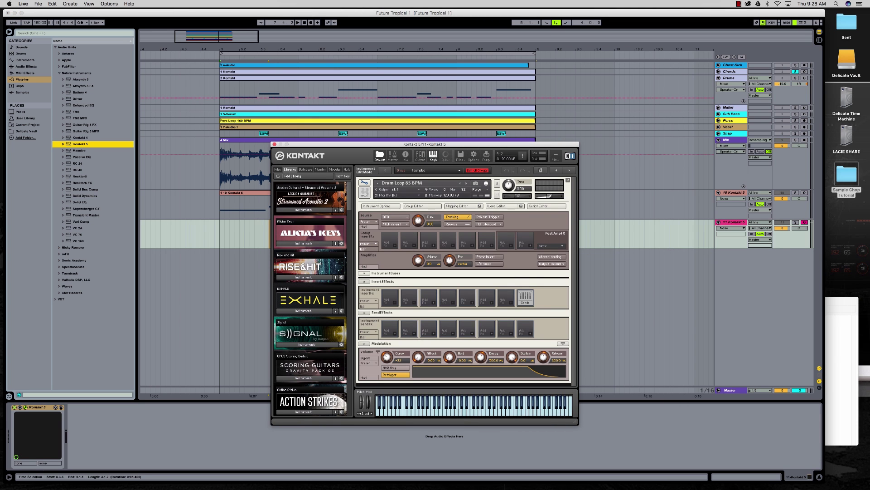
- Enable an automatic slice grid for the drum loop in the Wave Editor and inspect its slice markers
left_click(499, 206)
left_click(502, 303)
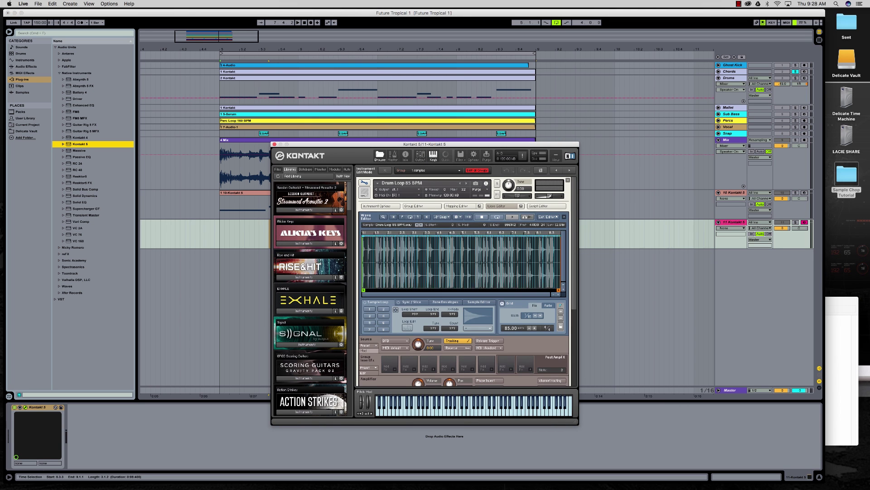
left_click(548, 305)
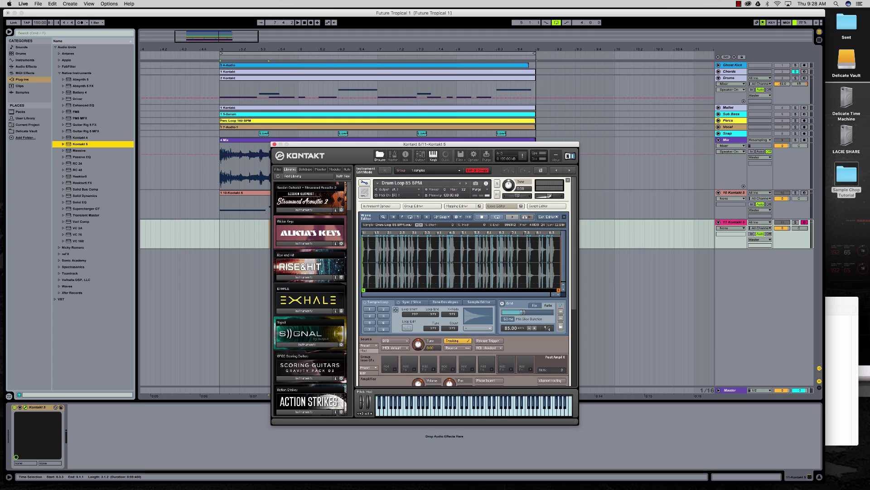
left_click(559, 294)
left_click(559, 294)
left_click(559, 294)
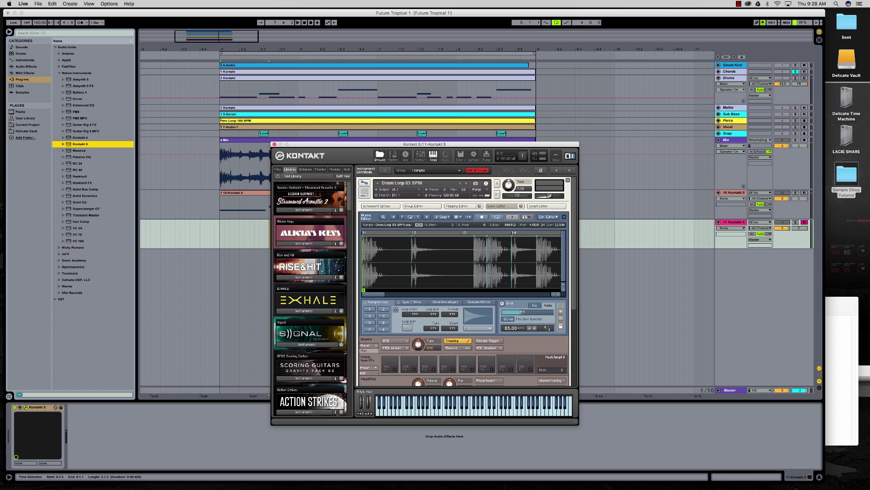
left_click(554, 294)
left_click(553, 294)
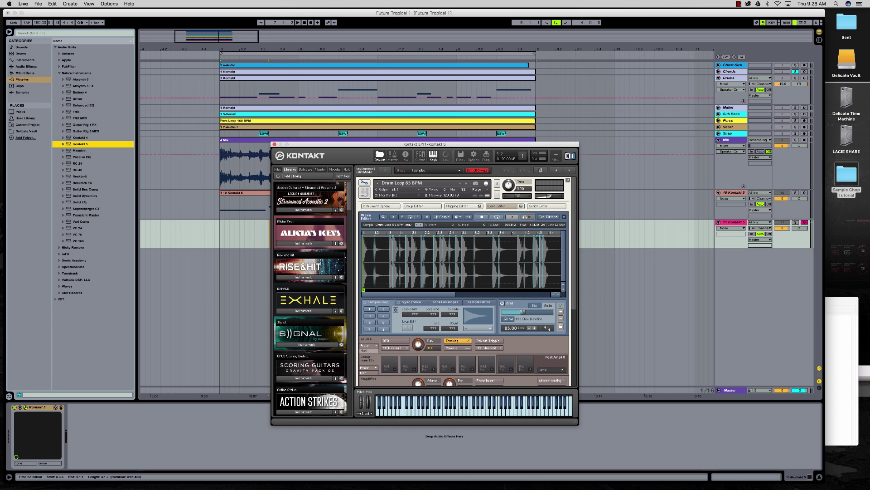
left_click(554, 294)
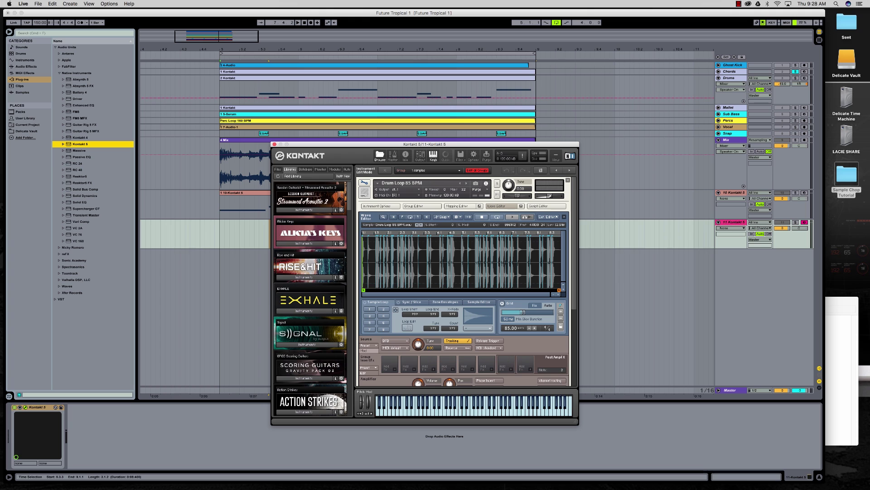
- Shrink the full drum loop's zone to the upper keys and map its slices onto the freed lower keys
left_click(458, 206)
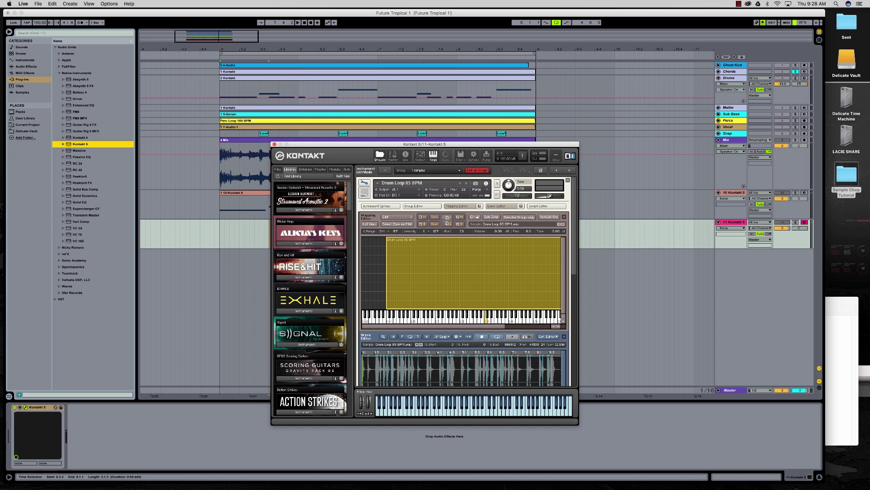
left_click_drag(388, 288, 484, 287)
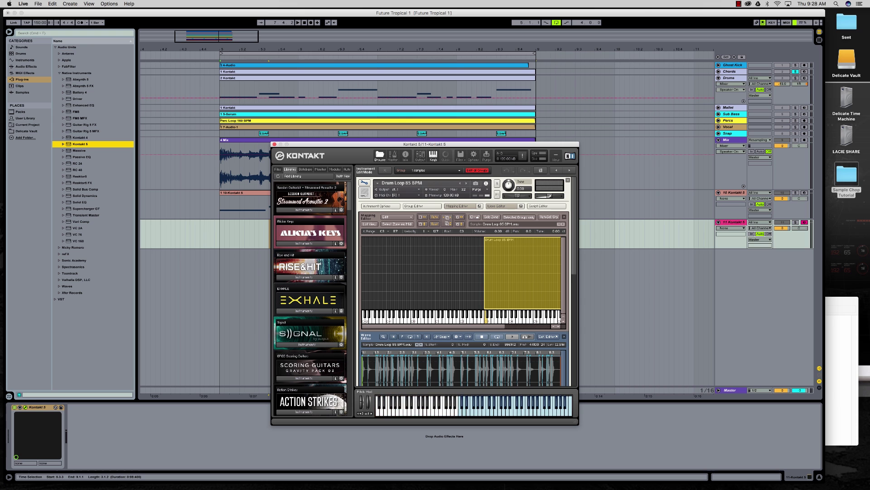
scroll(485, 288, "down", 5)
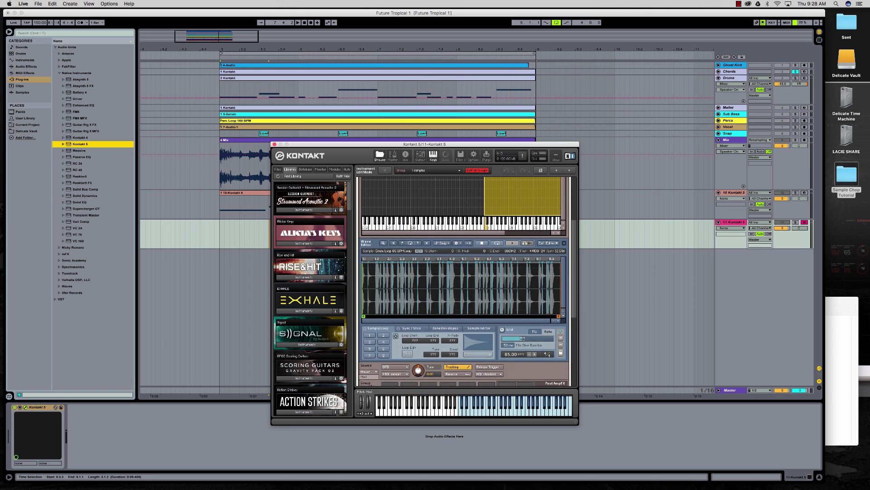
left_click(410, 327)
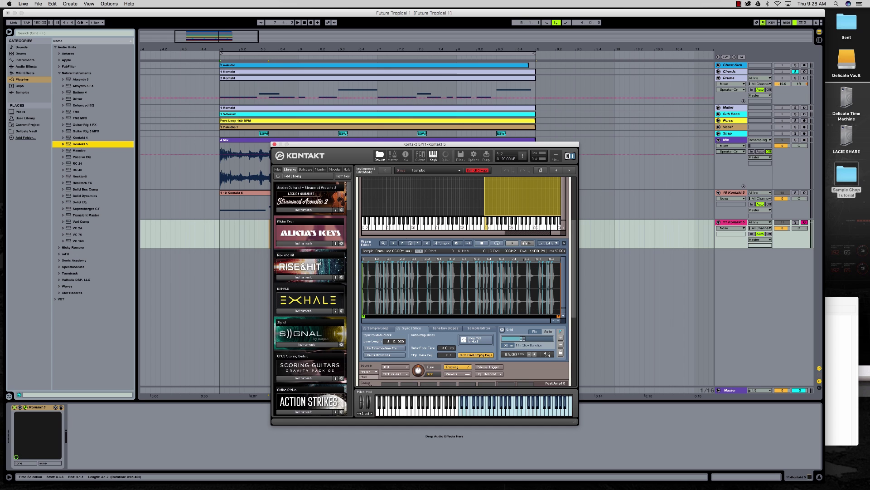
left_click_drag(475, 340, 453, 330)
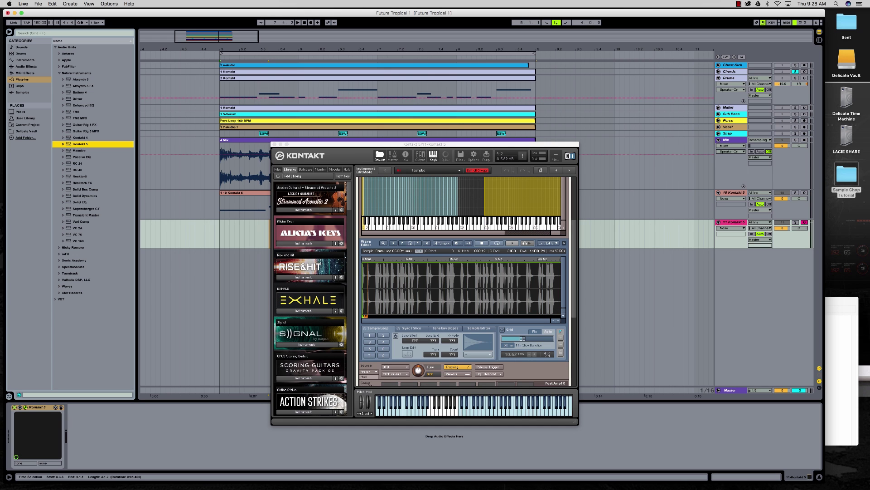
left_click_drag(574, 268, 573, 222)
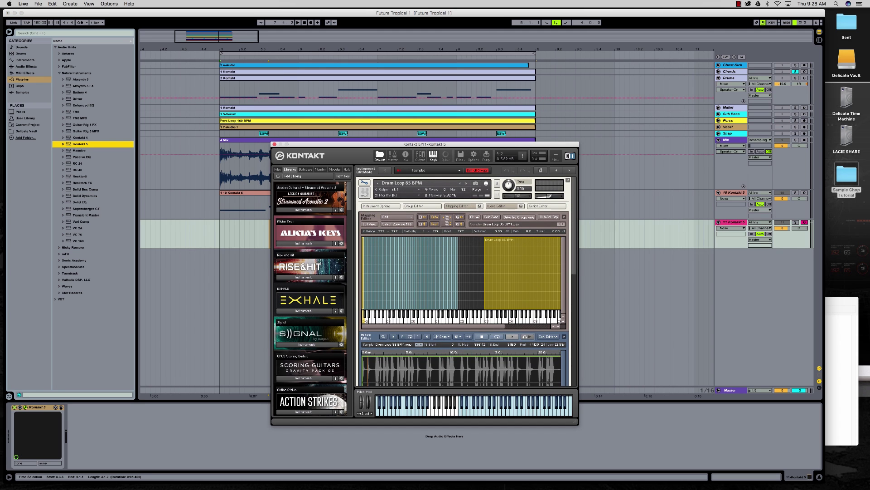
- Delete the full-loop zone from the mapping and move all the drum slice zones up the keyboard
left_click(472, 272)
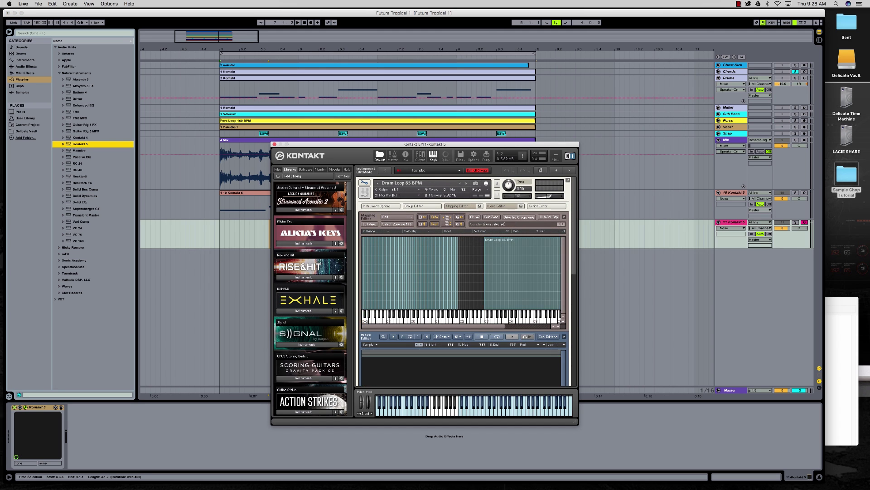
left_click(521, 273)
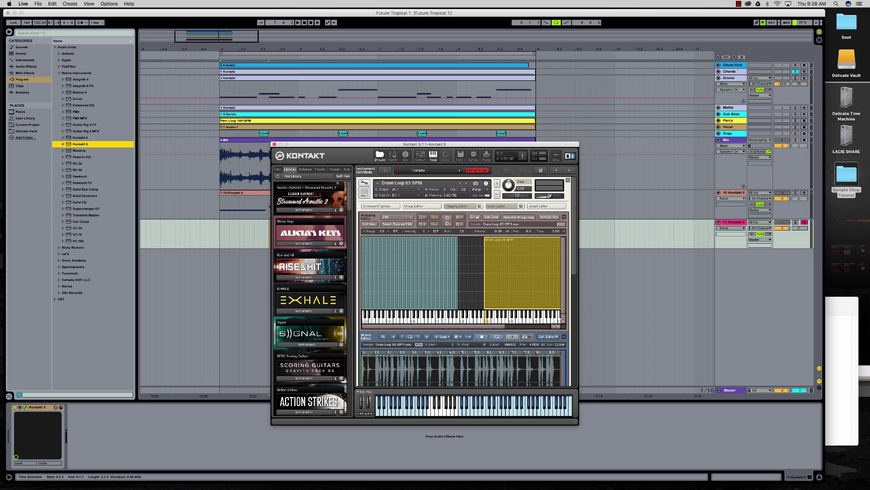
key("Delete")
left_click_drag(485, 263, 486, 290)
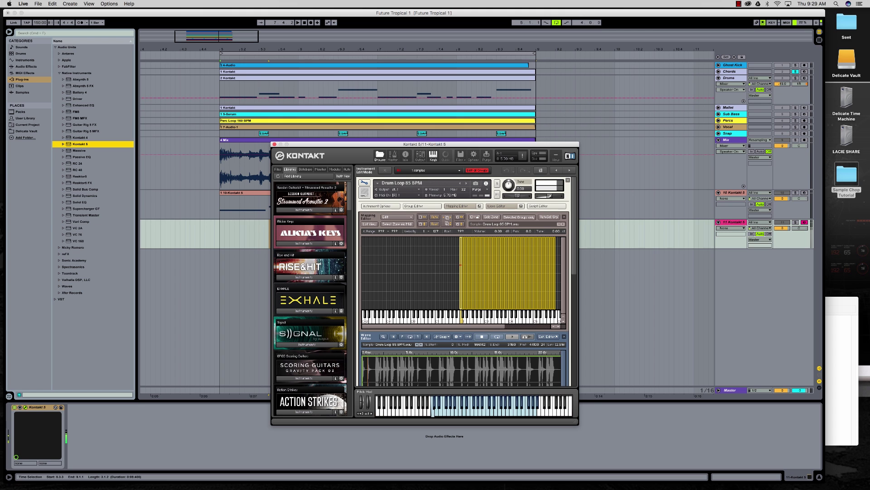
- Solo the 11 Kontakt 5 track and delete the upper half of the drum slices plus one slice near the remaining group's end
left_click(796, 222)
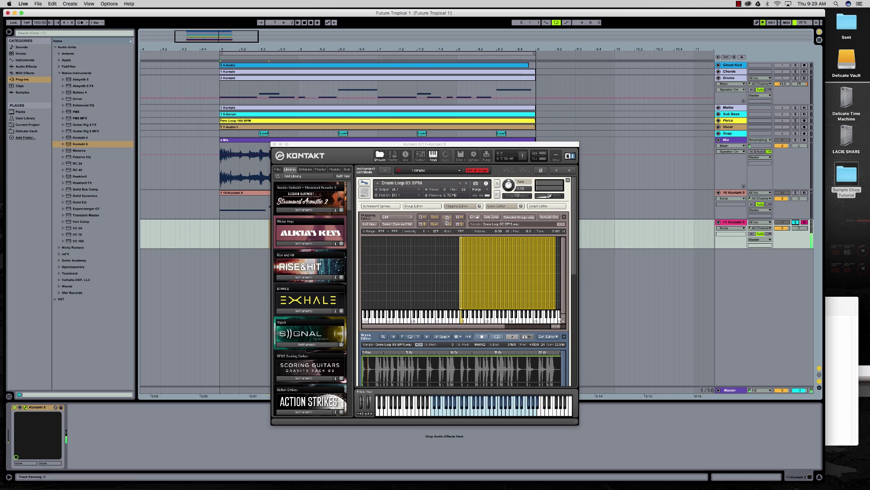
left_click_drag(453, 326, 485, 326)
left_click(534, 282)
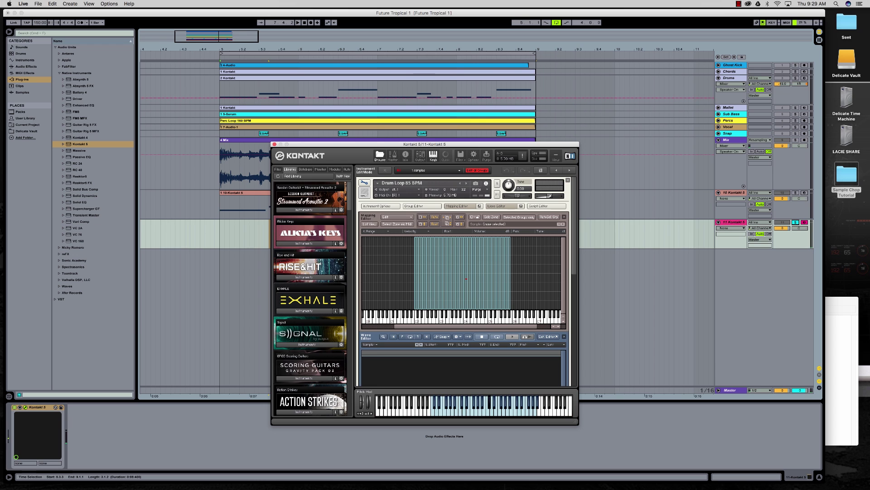
left_click_drag(523, 263, 469, 284)
key("Delete")
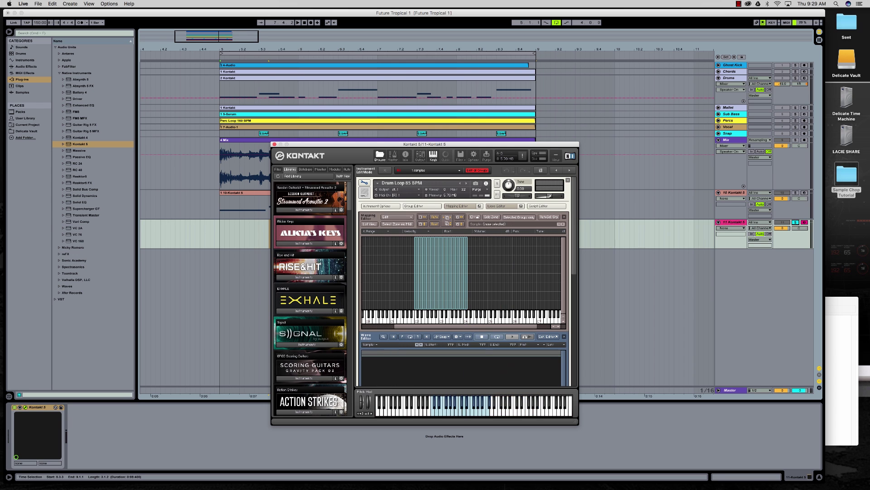
left_click(465, 284)
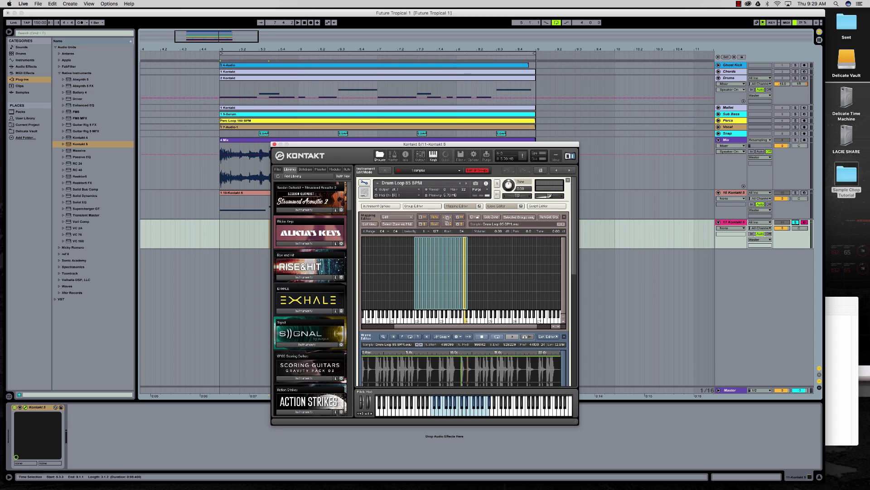
key("Delete")
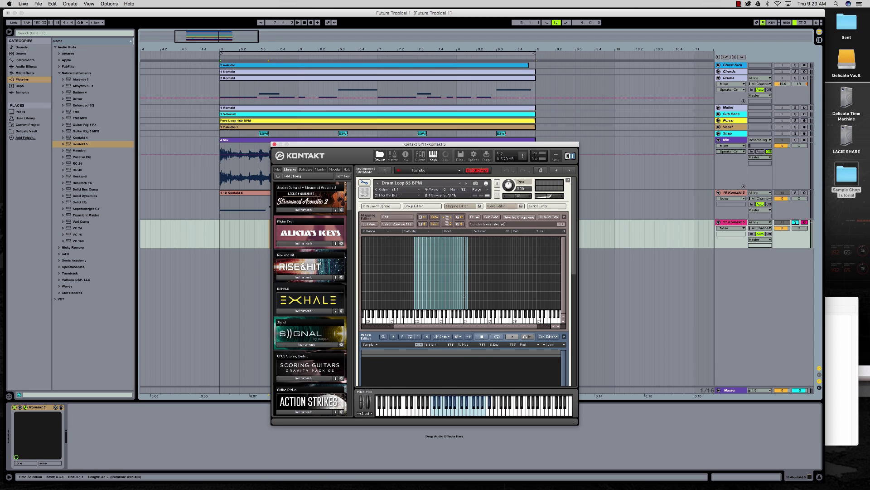
- Delete the surplus drum slice zones, keeping only a small adjacent group, audition the remaining slices, and close the sampler window
mouse_move(464, 297)
left_mouse_down()
mouse_move(419, 302)
mouse_move(413, 290)
mouse_move(441, 286)
mouse_move(443, 298)
mouse_move(467, 294)
mouse_move(448, 294)
left_mouse_up()
key("Delete")
left_click(451, 285)
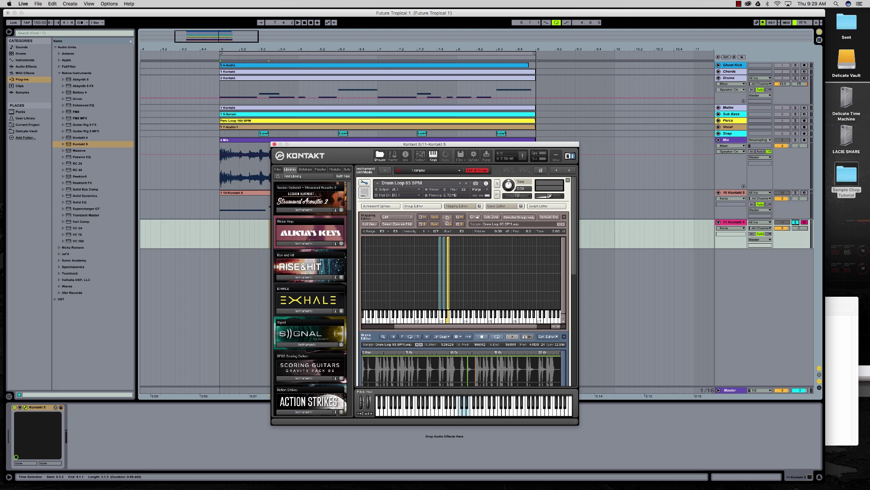
key("a")
key("s")
key("d")
left_click(274, 144)
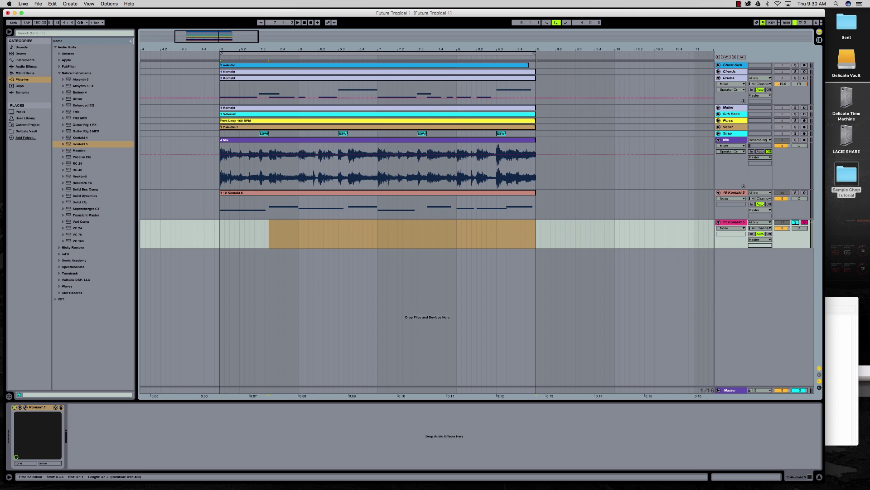
- Inspect the low-mid cut and high-frequency bands of the FF Pro-Q 2 equalizer on the Drums track
left_click(729, 78)
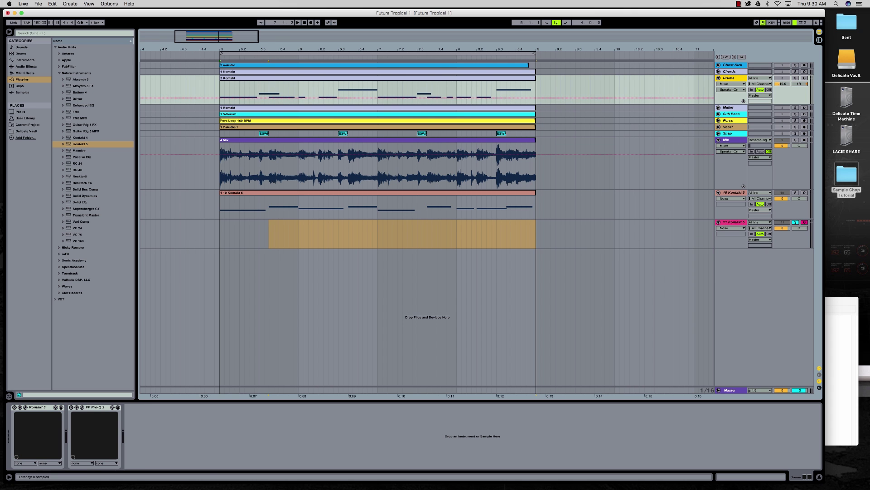
left_click(82, 407)
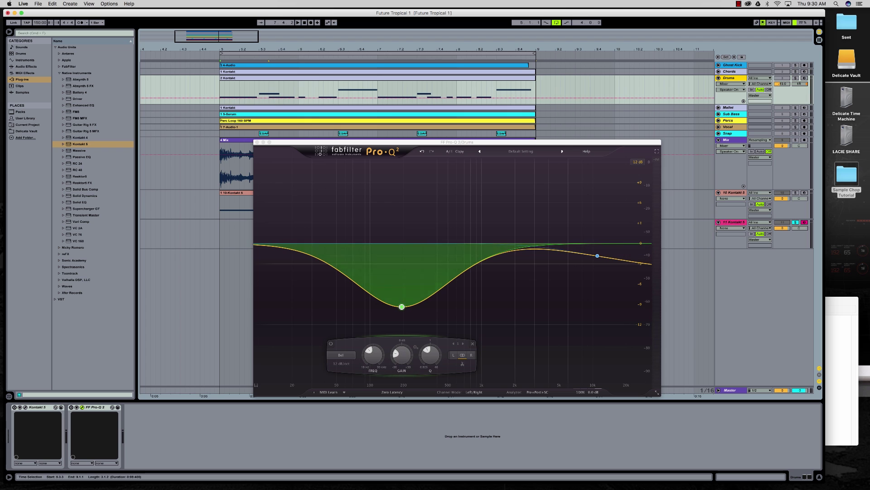
mouse_move(401, 307)
mouse_move(597, 256)
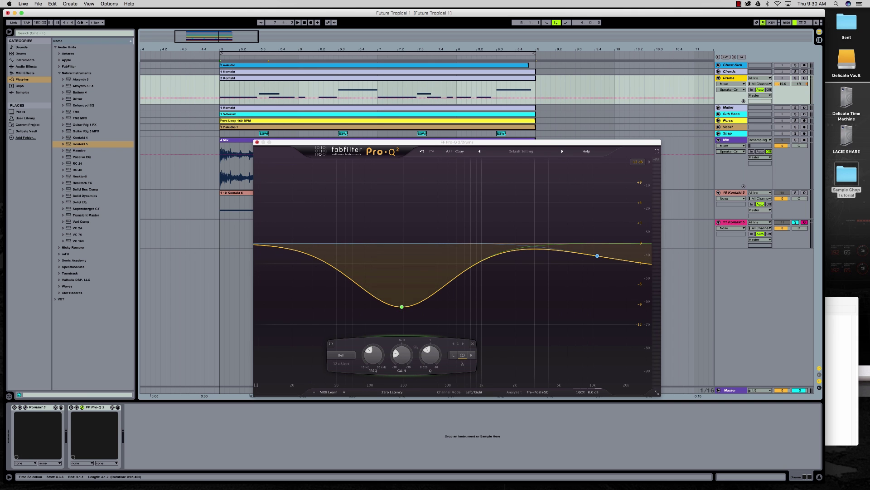
left_click(257, 142)
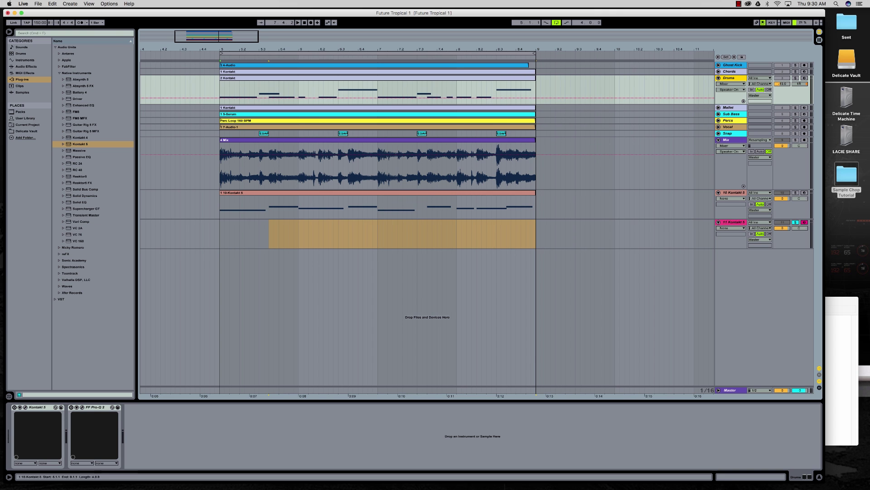
- Insert a new MIDI track, load Kontakt 5 on it, and load Mallet 150 BPM.wav from the Sample Chop Tutorial folder as an instrument
right_click(732, 285)
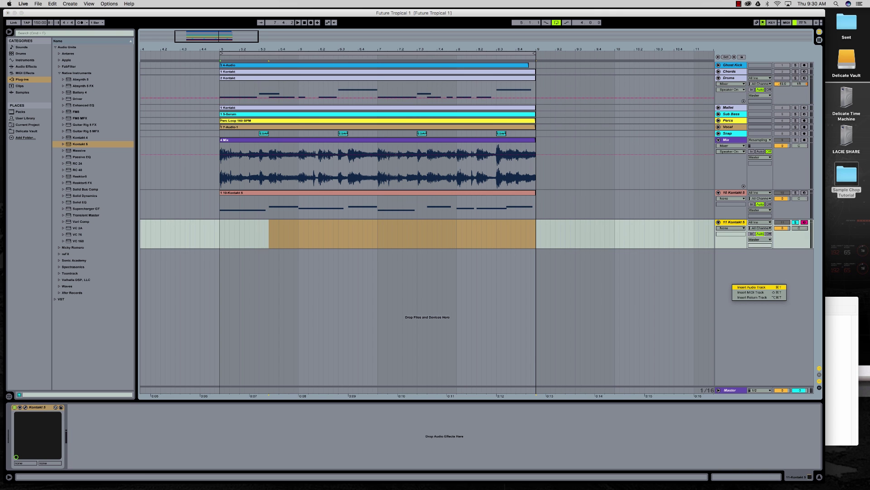
left_click(751, 292)
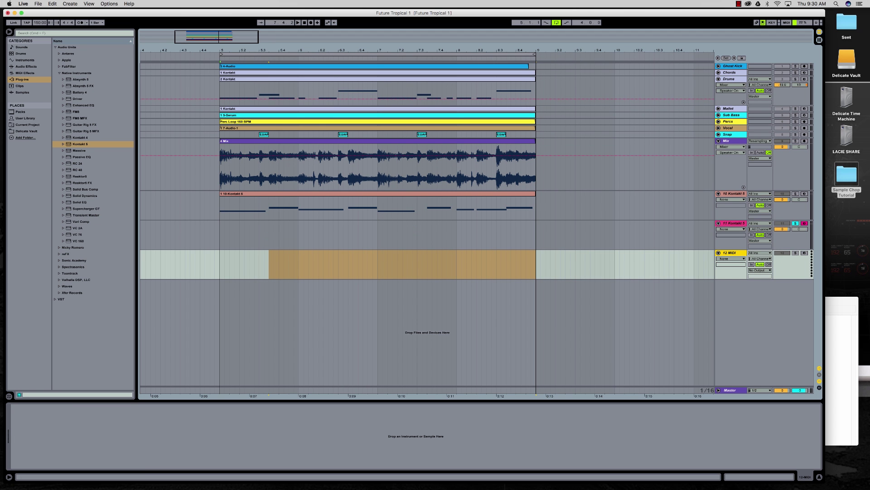
left_click(80, 144)
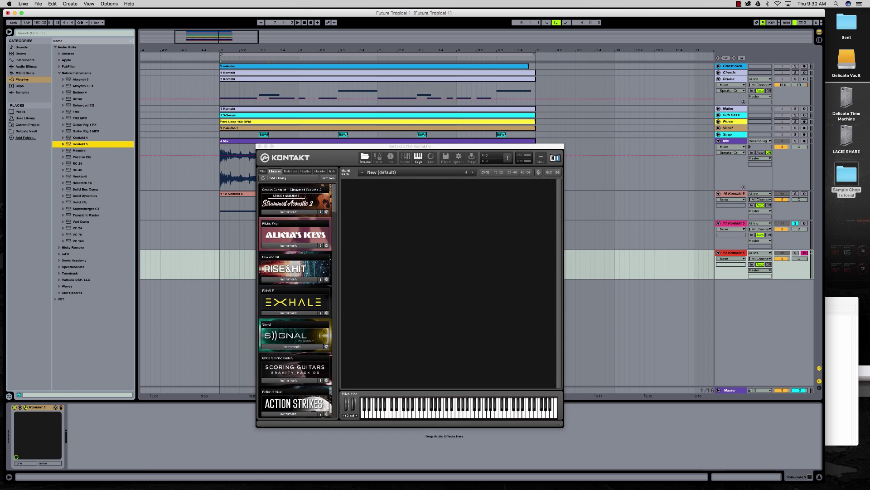
left_click_drag(367, 146, 401, 147)
key("super+Tab")
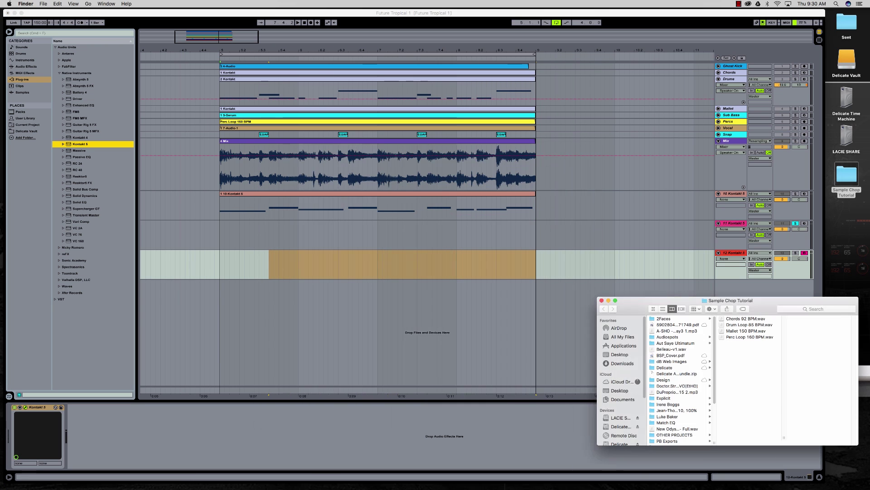
left_click_drag(733, 331, 463, 273)
key("super+Tab")
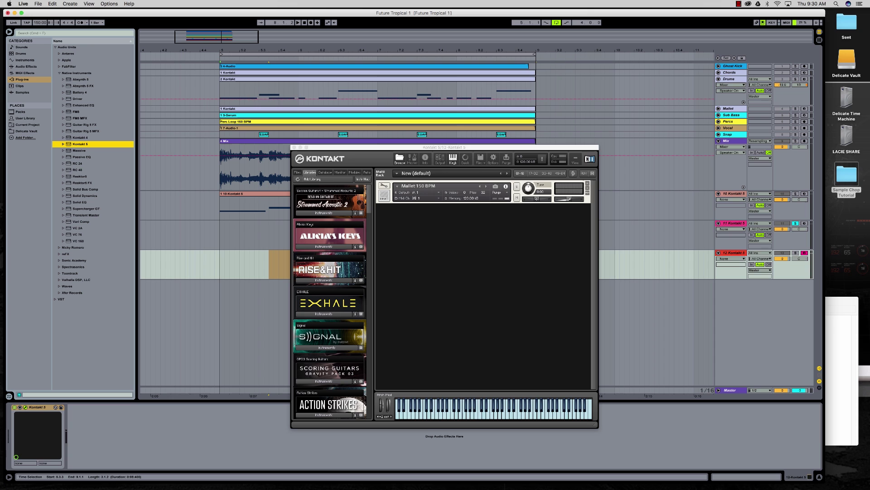
- Shorten the mallet sample in the Wave Editor to a brief opening section, solo the 12 Kontakt 5 track, and audition the note
left_click(518, 209)
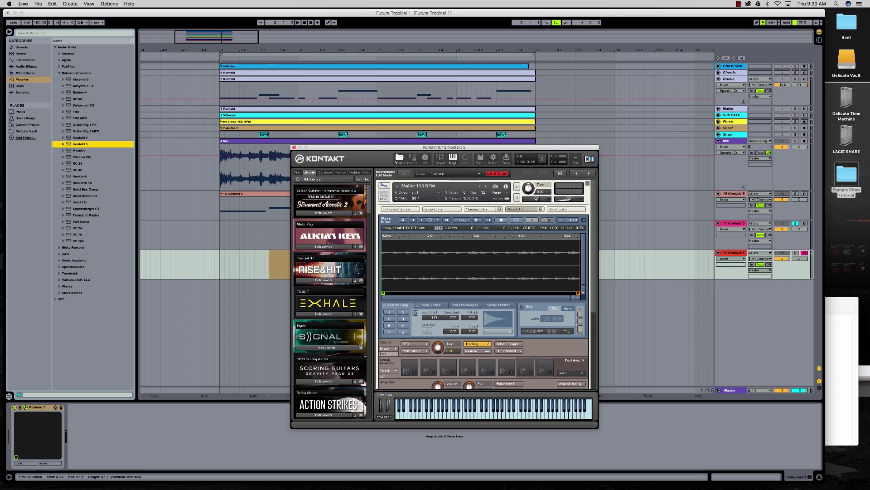
left_click_drag(579, 293, 392, 293)
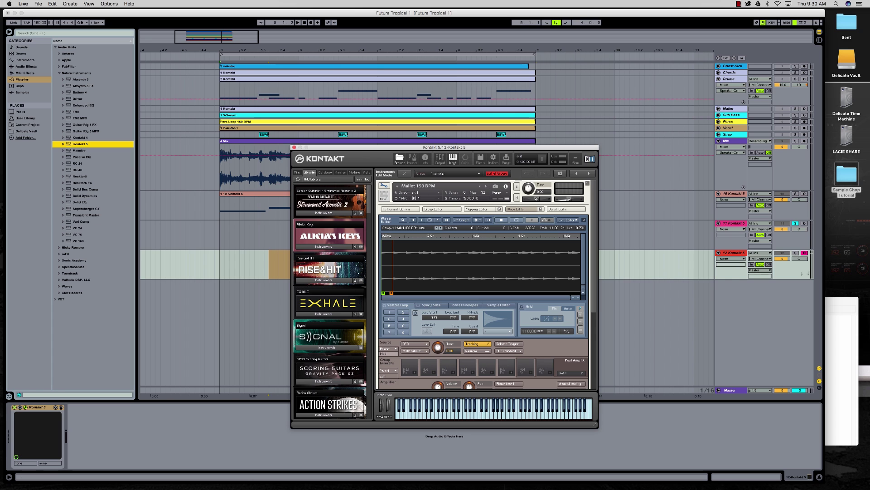
left_click(795, 253)
key("a")
key("a")
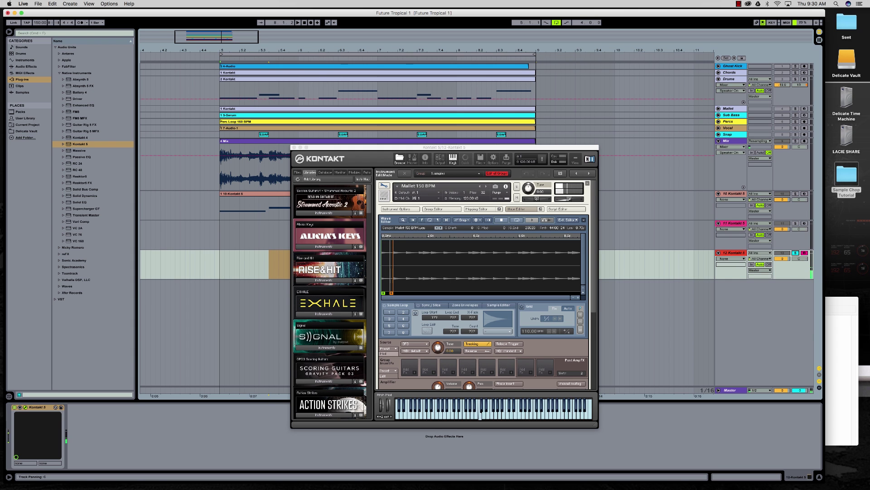
key("a")
- Raise the Mallet 150 BPM instrument's volume, audition it, and check its zone in the Mapping Editor before closing the sampler
left_click_drag(570, 198, 583, 196)
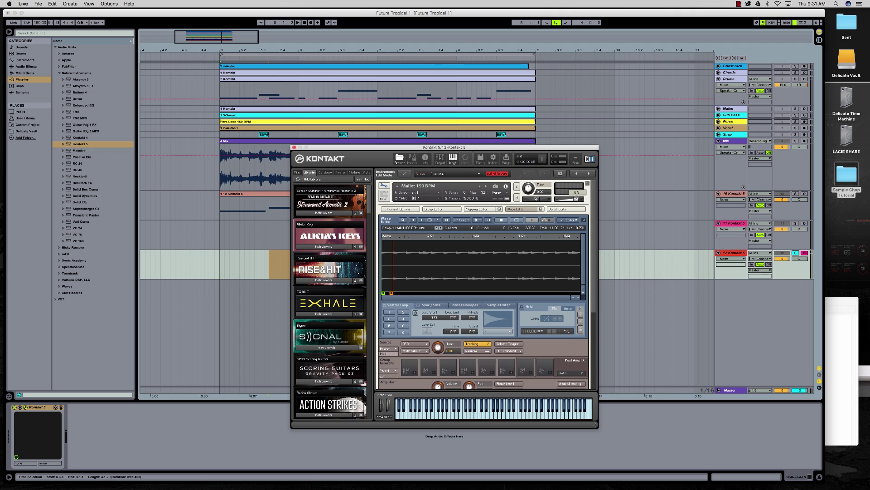
key("a")
key("a")
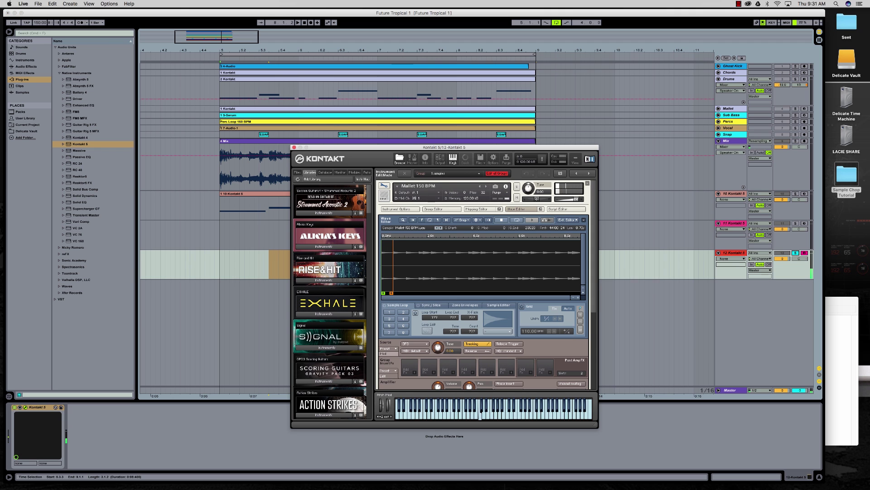
left_click(478, 209)
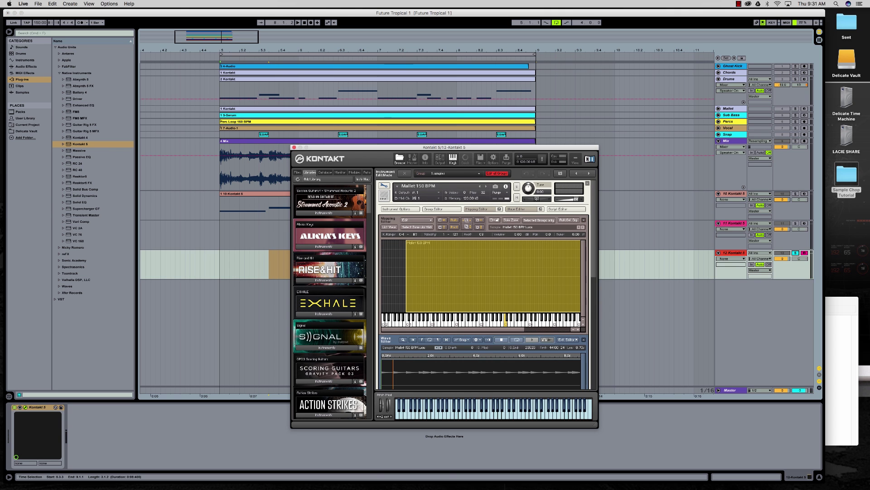
left_click(522, 209)
left_click(479, 209)
left_click(522, 209)
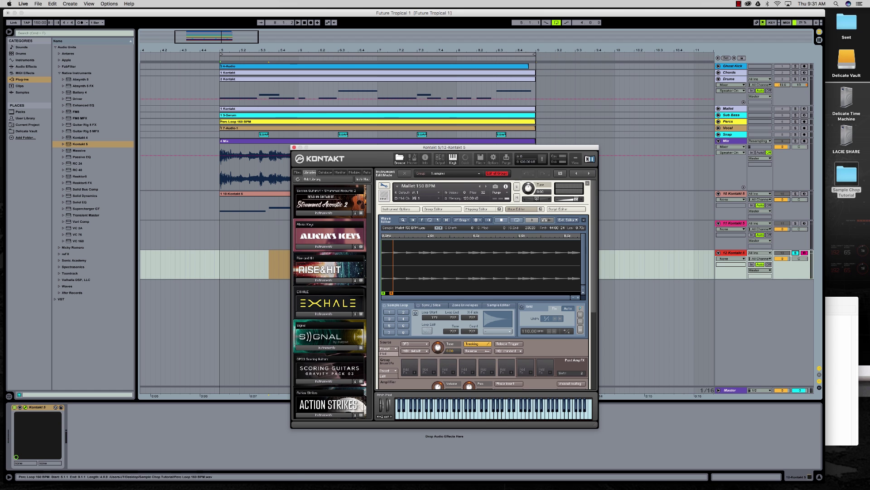
left_click(294, 148)
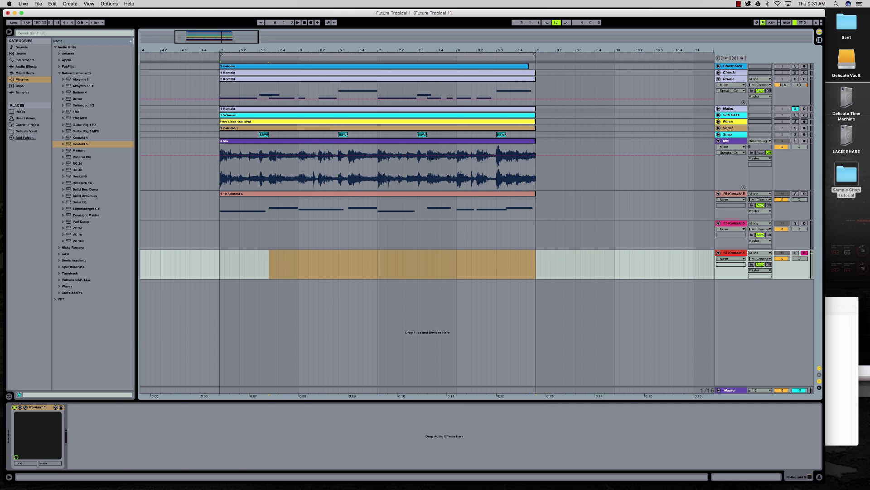
- Turn on Kontakt 5 on the Mallet track and play back the soloed mallet part
left_click(729, 108)
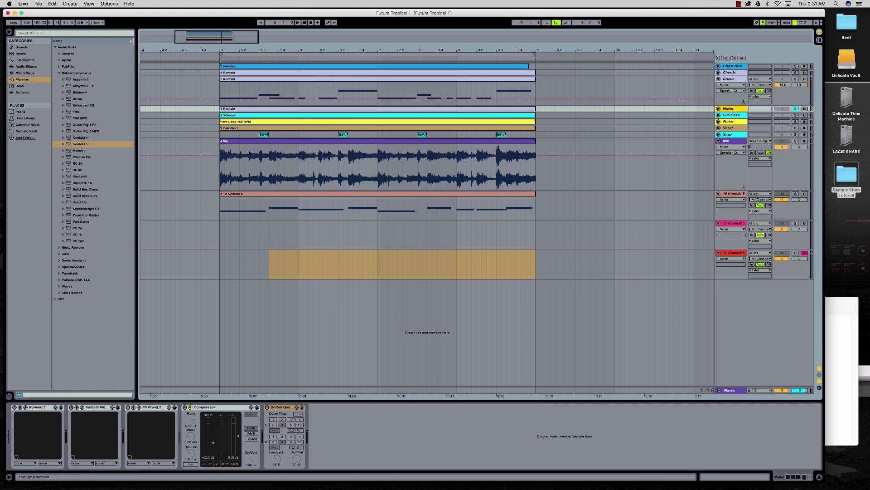
left_click(15, 407)
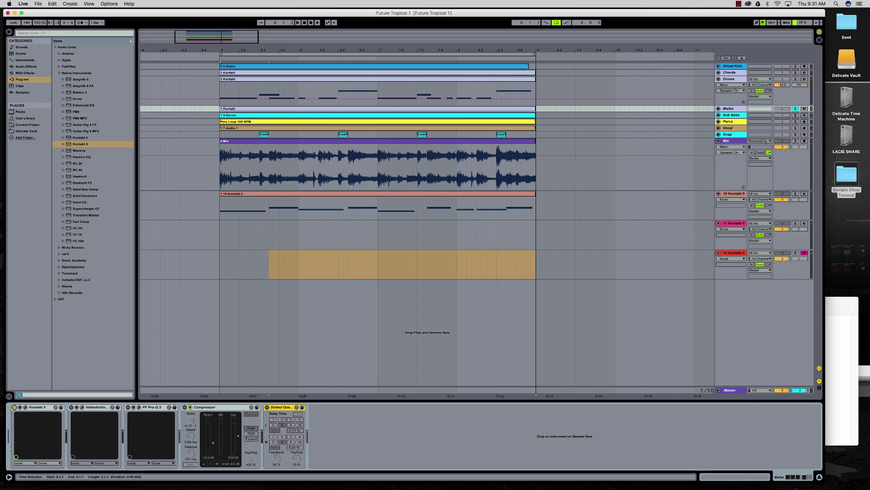
key("space")
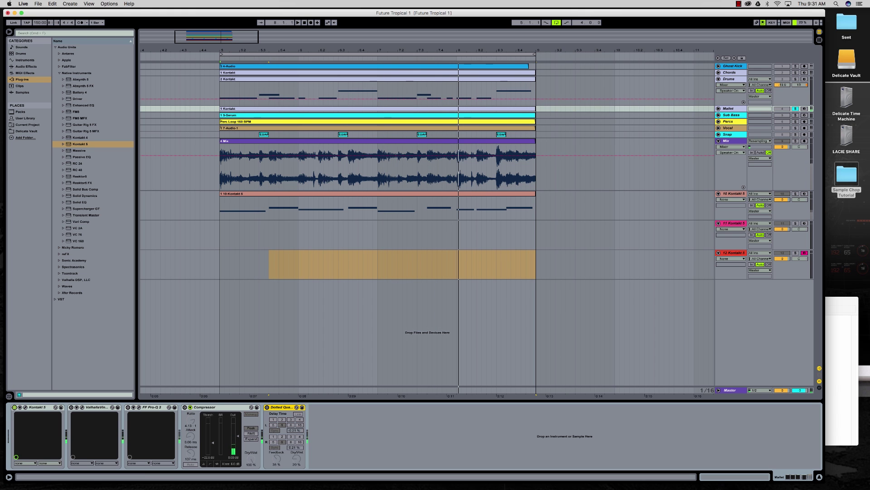
- Turn on ValhallaVintageVerb and FF Pro-Q 2 on the Mallet track and review each plug-in's settings
left_click(71, 407)
left_click(82, 407)
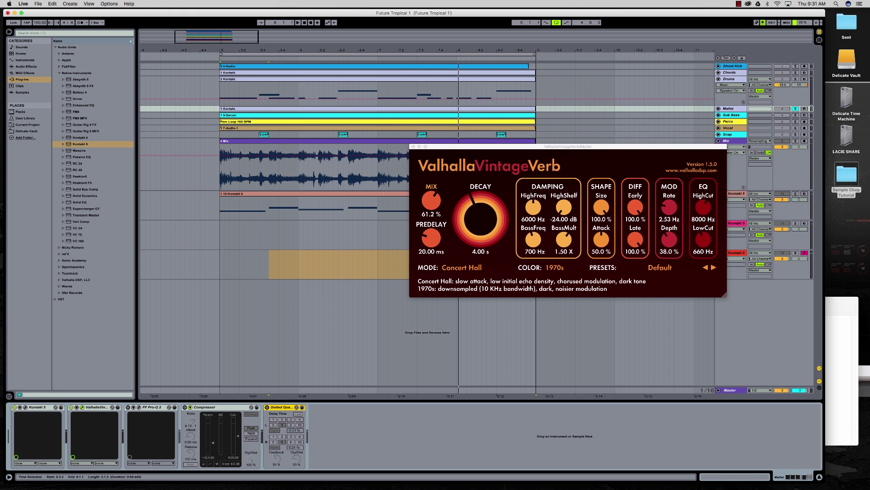
left_click(413, 147)
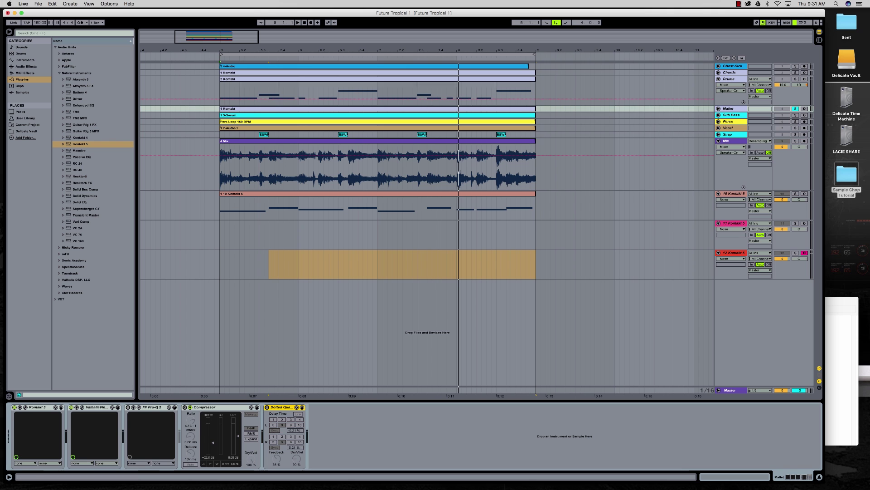
left_click(128, 407)
left_click(139, 407)
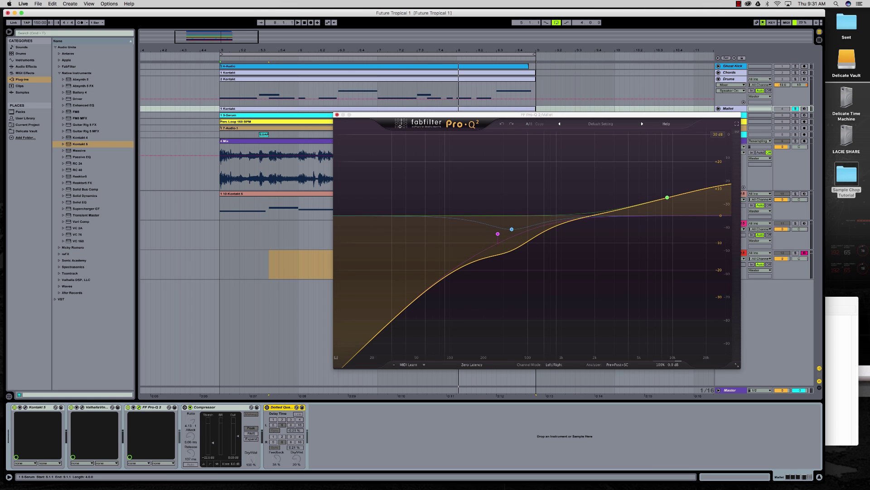
key("super+alt+p")
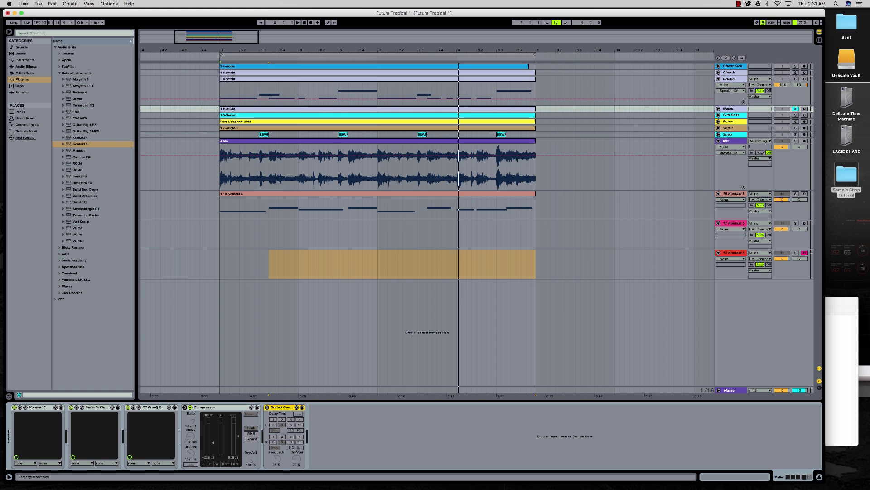
- Turn on the Compressor and the dotted delay on the Mallet track and play back the full effects chain
left_click(184, 407)
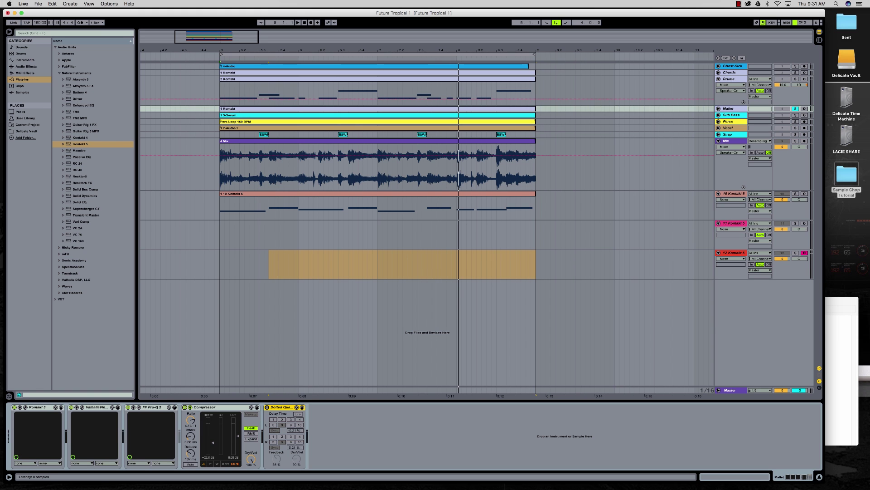
key("0")
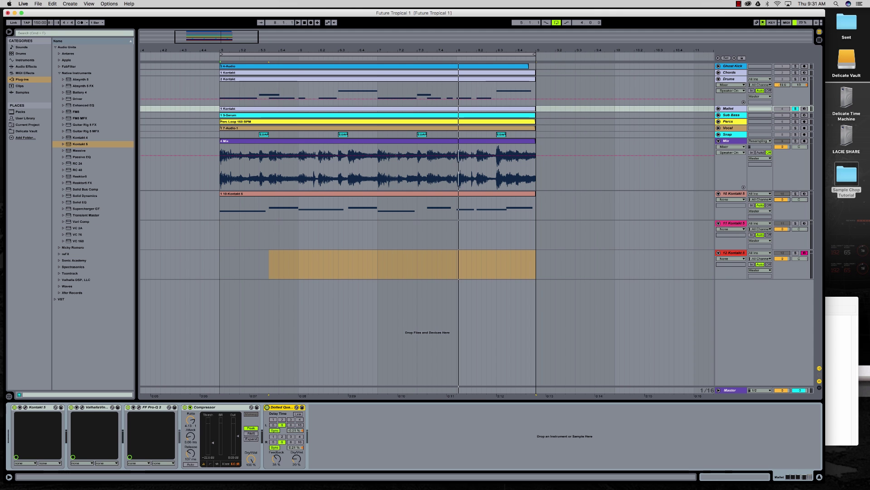
key("space")
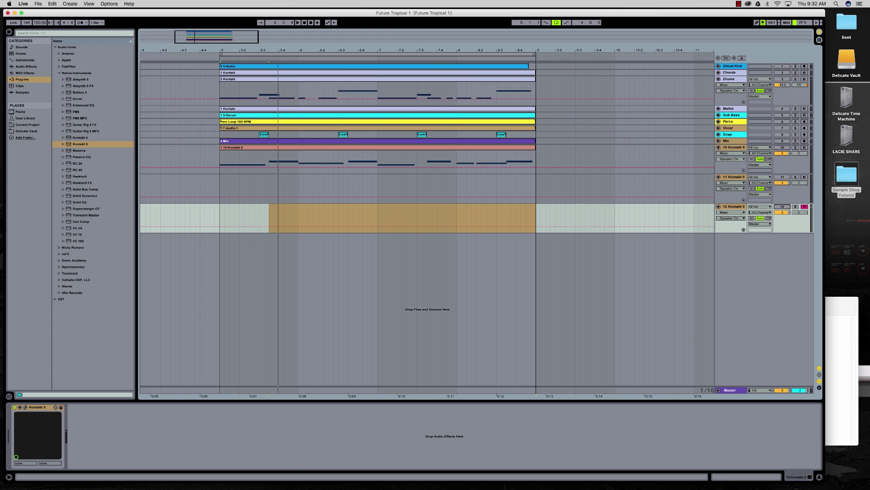
- Activate all the tracks from Chords through Snap together
left_click(730, 73)
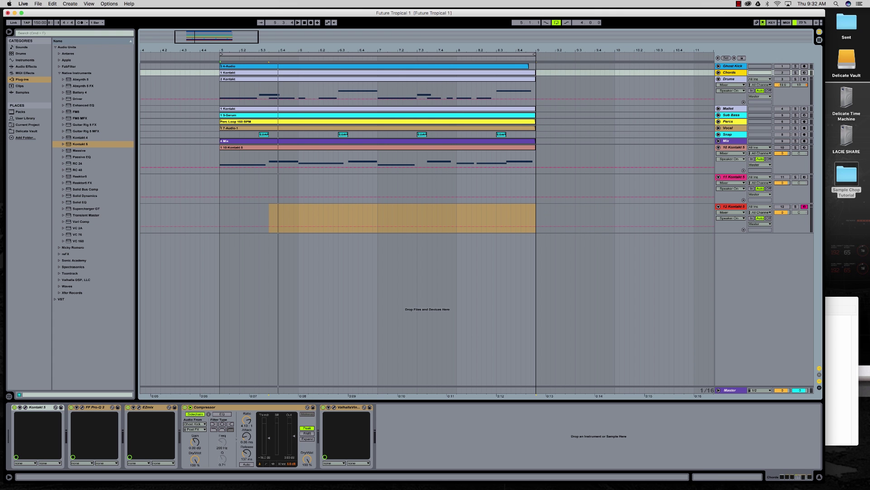
left_click(730, 135, "shift")
left_click(783, 134)
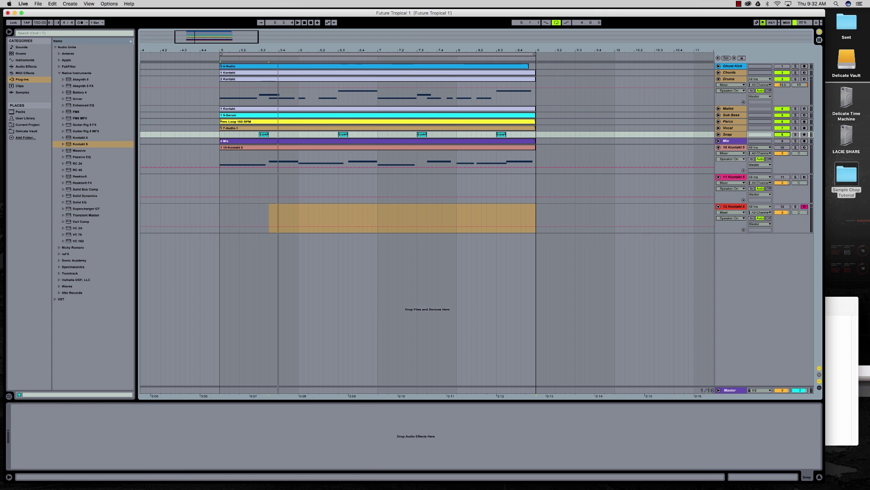
- Turn on Serum on the Sub Bass track, display its synth window clear of the track list, and play the track soloed
left_click(732, 115)
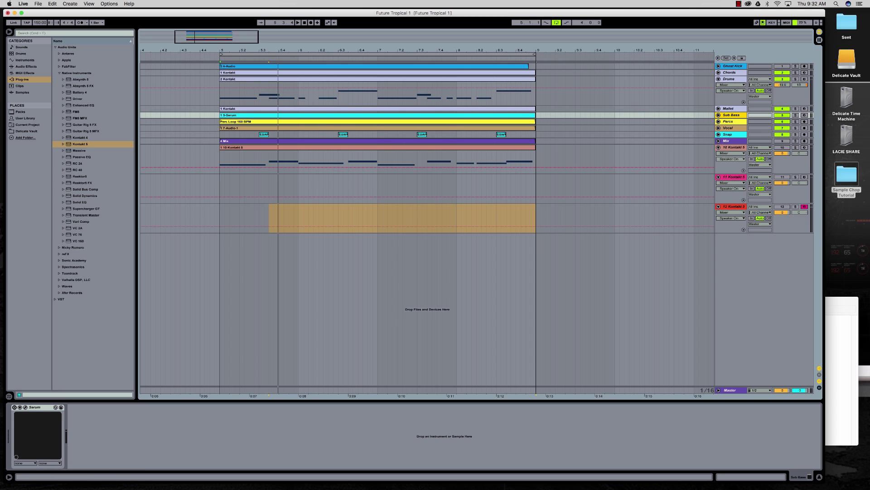
left_click(15, 407)
left_click(25, 407)
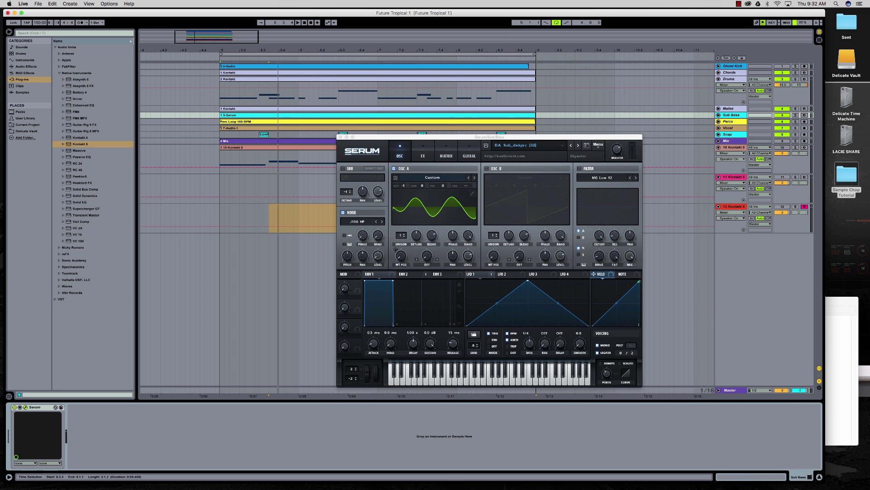
left_click_drag(408, 137, 464, 202)
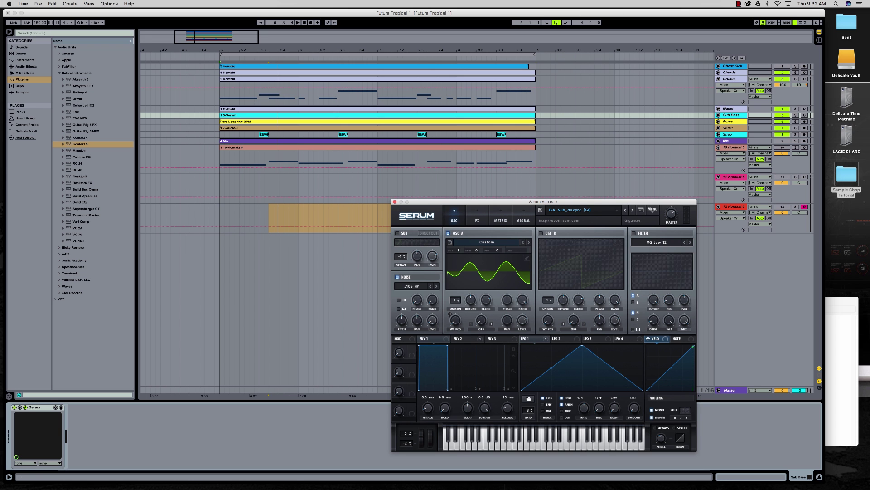
left_click(796, 116)
key("space")
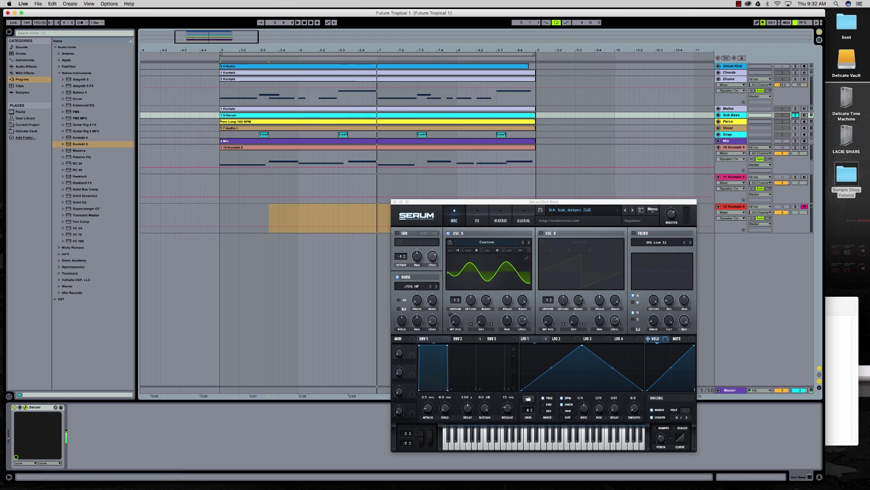
- Turn on both FF Pro-Q 2 instances and the L2 limiter on the Master track and play the full arrangement
left_click(730, 390)
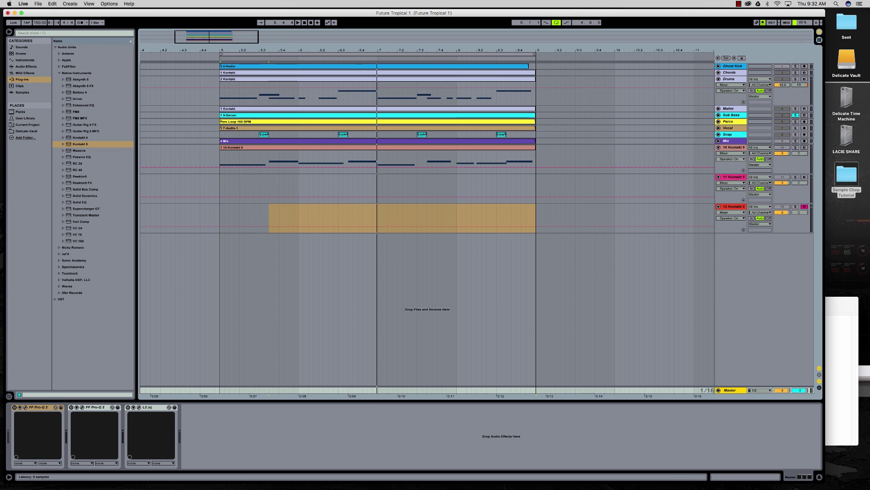
left_click(14, 407)
left_click(72, 407)
left_click(128, 407)
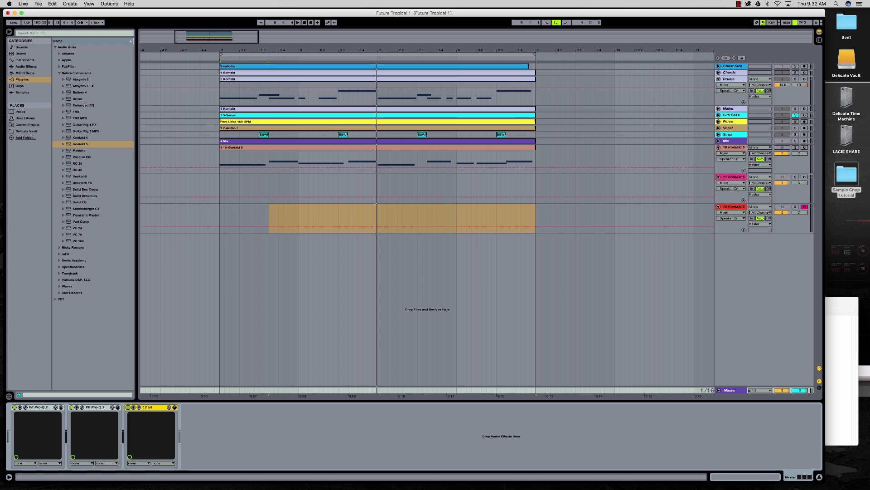
key("space")
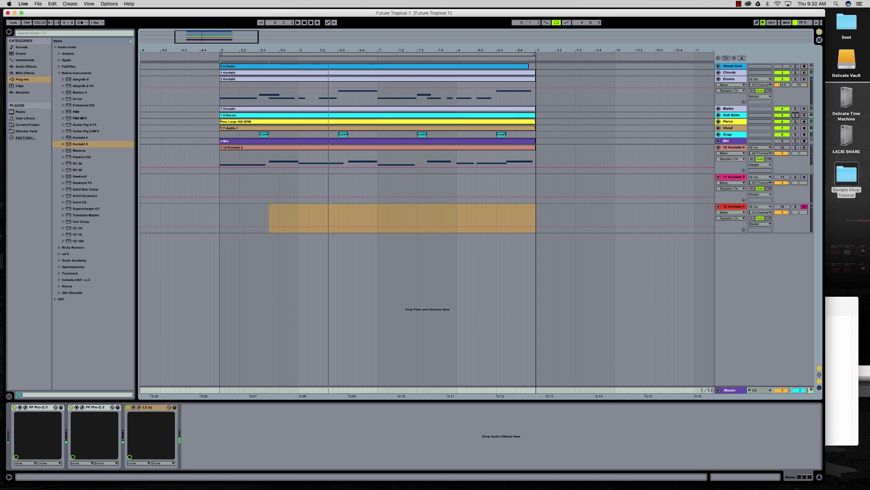
- Solo the Percs track, show its source loop in the Sample Chop Tutorial folder in Finder, and play it in Live
left_click(795, 121)
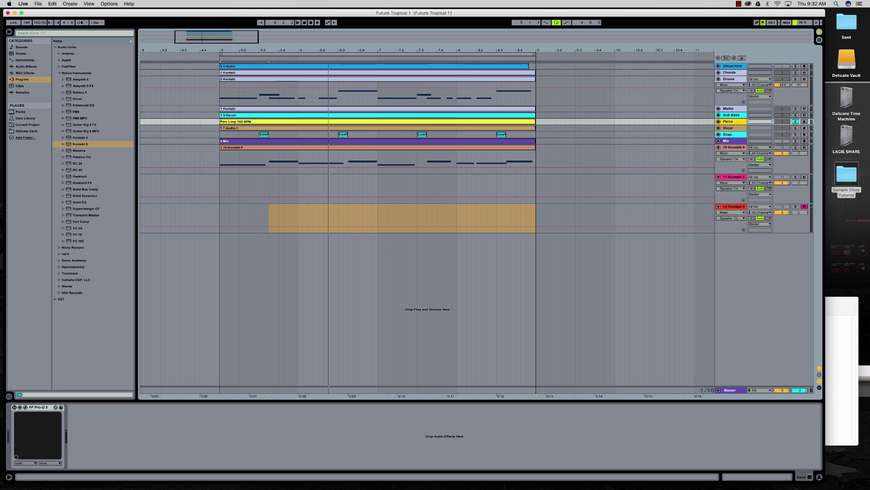
left_click(842, 370)
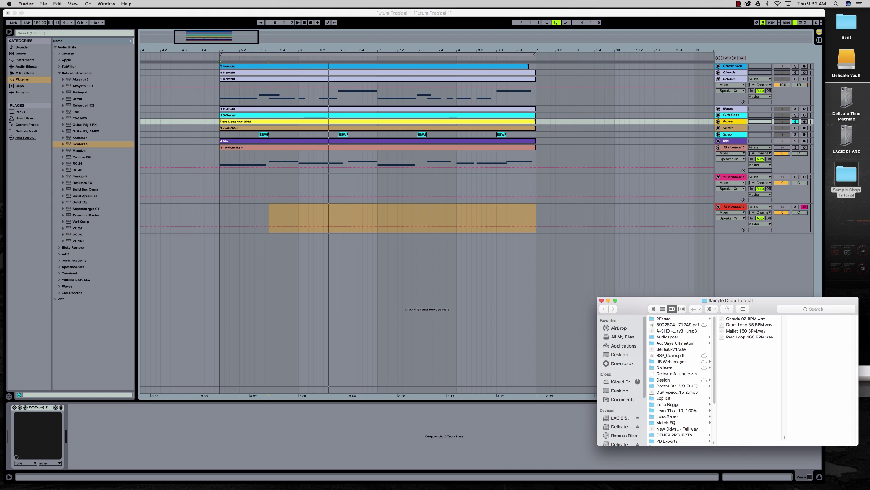
key("super+Tab")
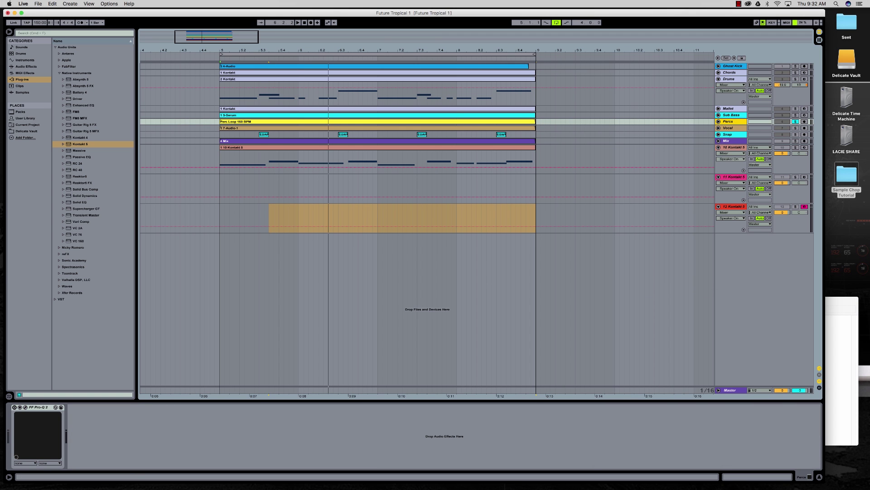
key("space")
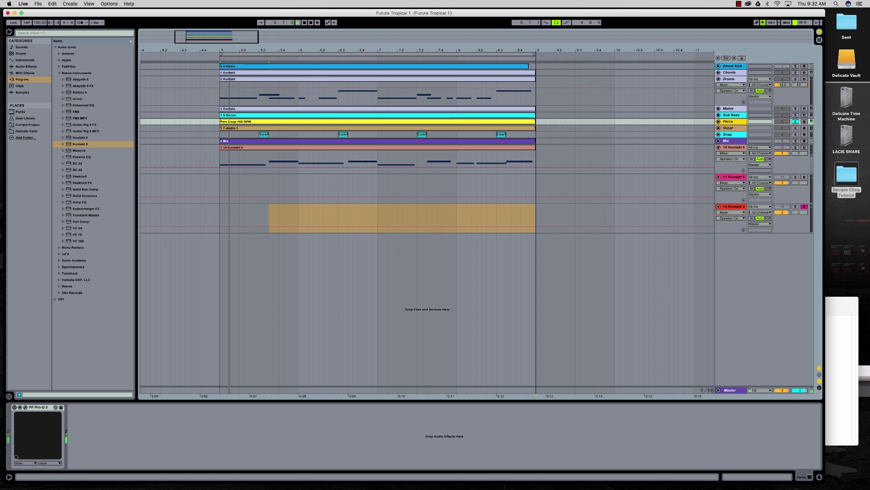
key("space")
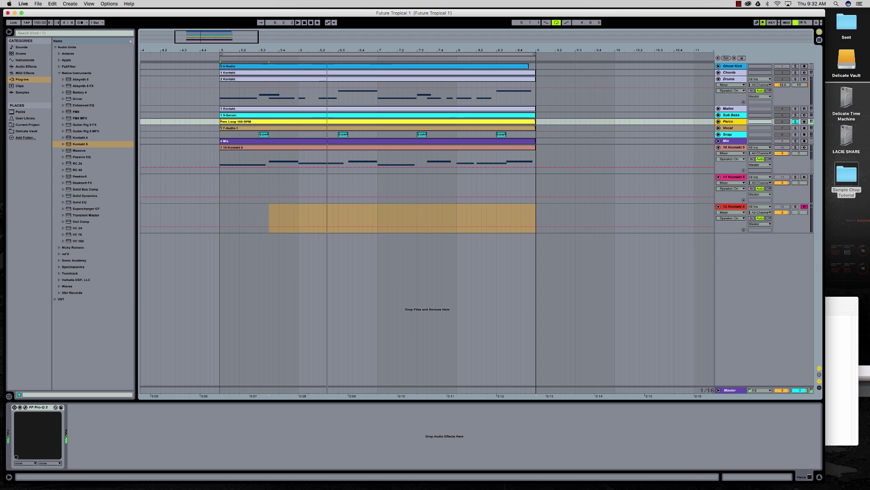
- Switch the solo from Percs to the Vocal track, unfold its waveform, and play it with its effects off
left_click(796, 121)
left_click(795, 127)
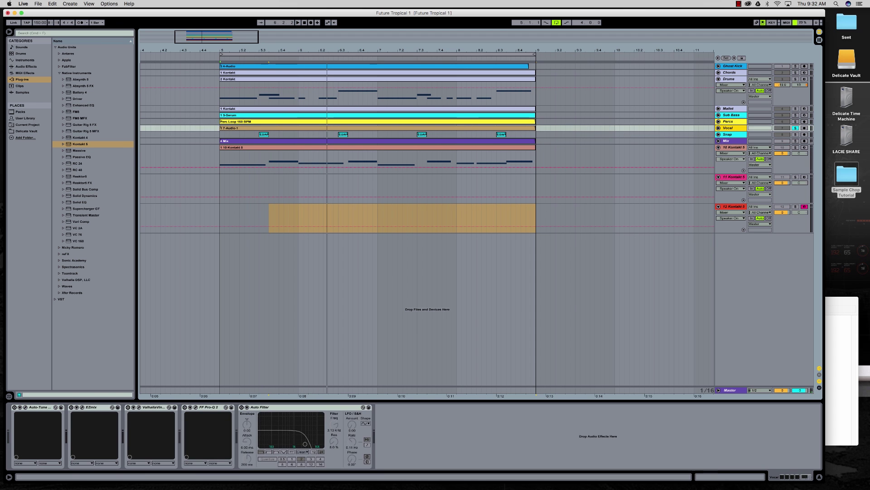
left_click(718, 128)
key("space")
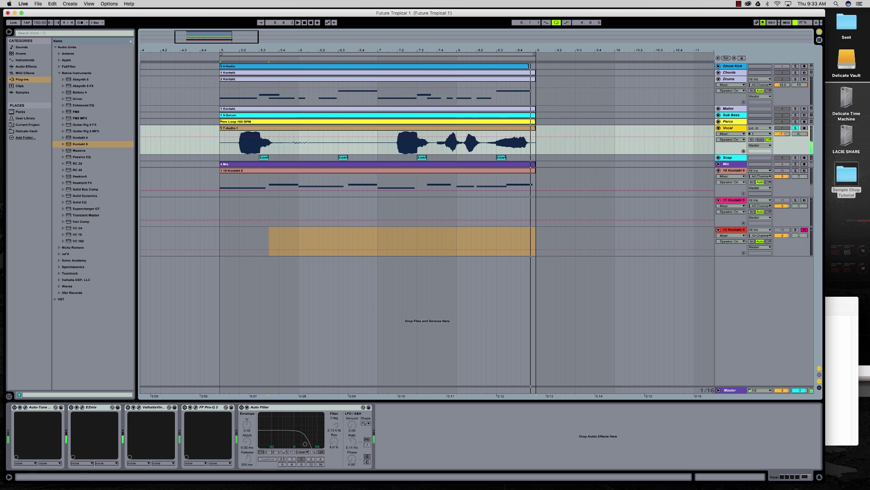
- Turn on Auto-Tune and EZmix on the Vocal track and play the processed vocal
left_click(15, 407)
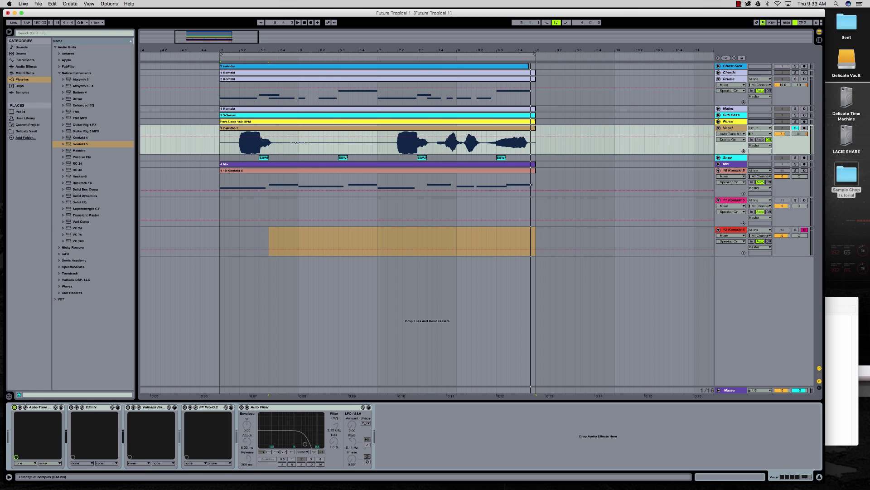
left_click(71, 407)
key("space")
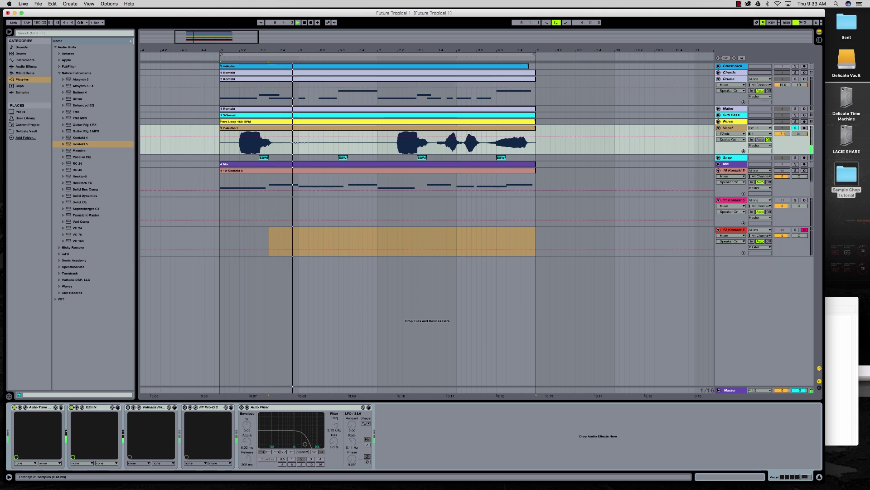
key("space")
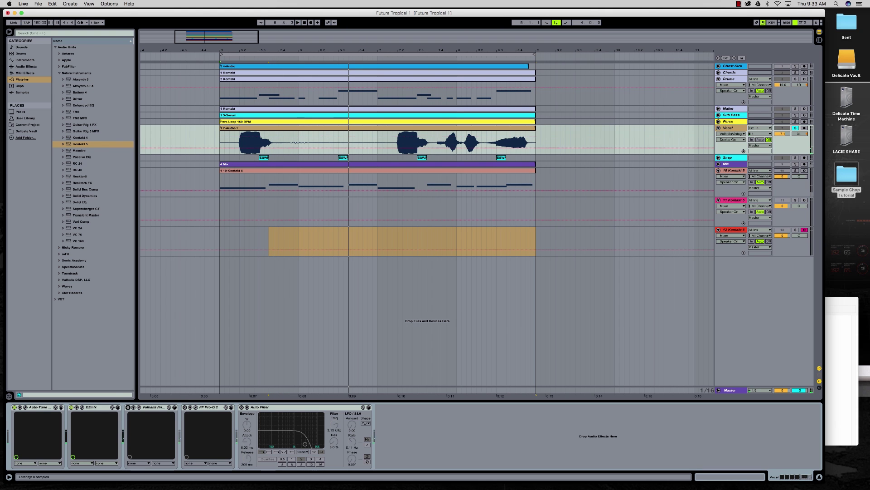
- Turn on ValhallaVintageVerb, FF Pro-Q 2 and Auto Filter on the Vocal track, review the EQ curve, and play the full chain
left_click(128, 407)
left_click(195, 407)
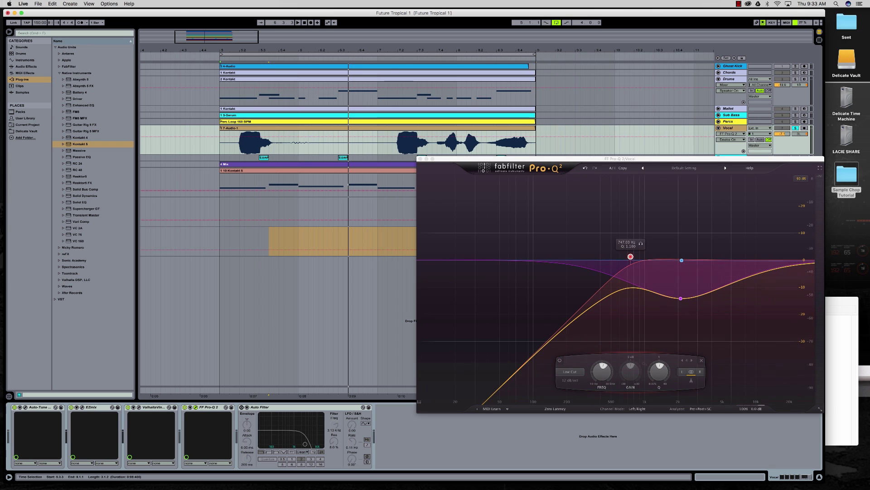
left_click(420, 158)
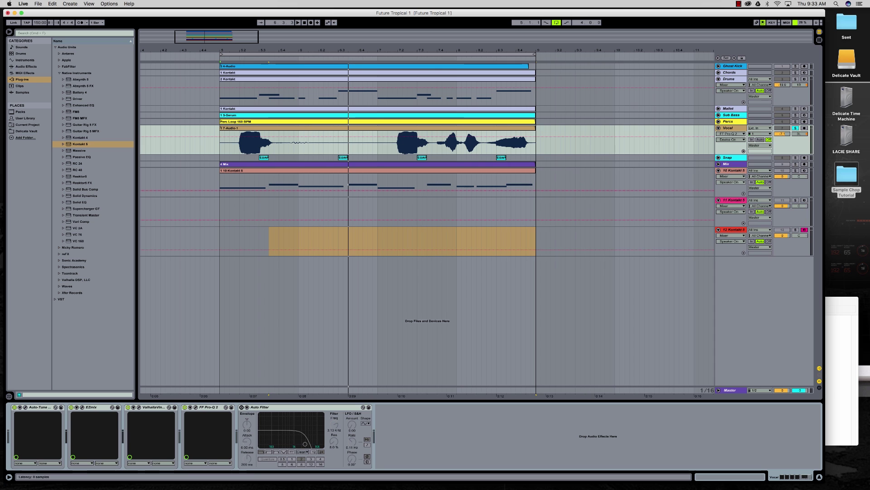
left_click(242, 407)
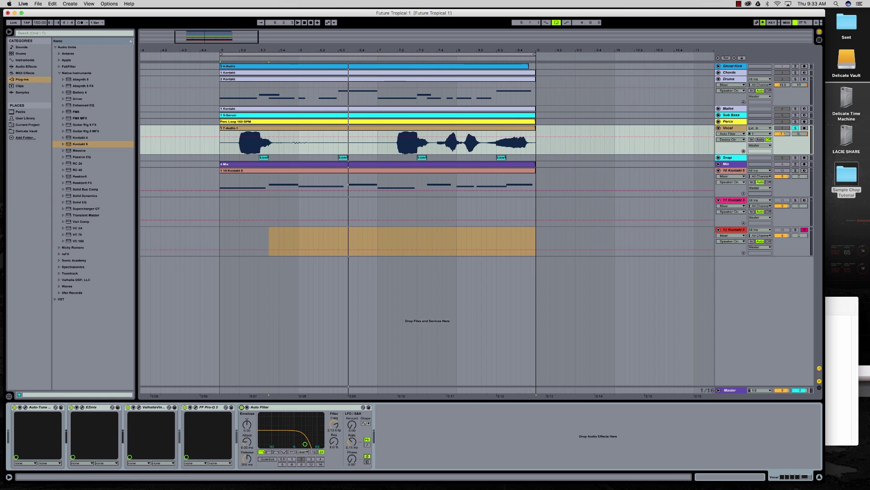
key("space")
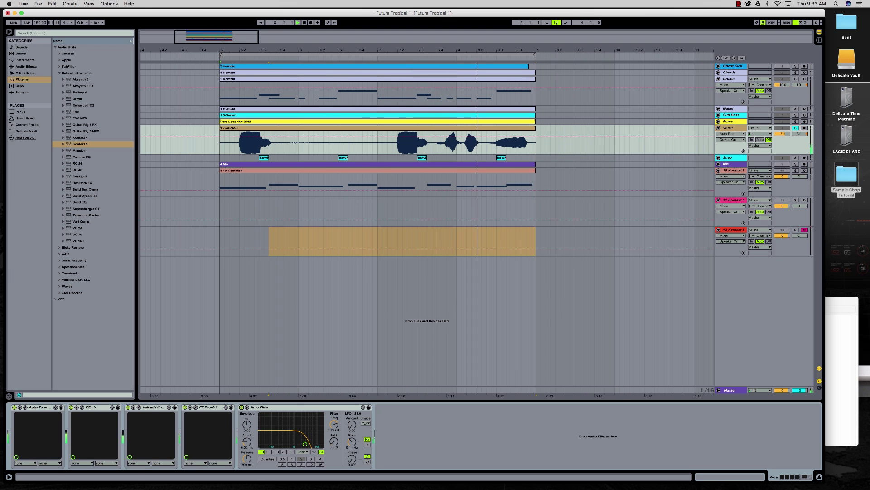
- Stop the vocal playback and play the Snap track soloed
key("space")
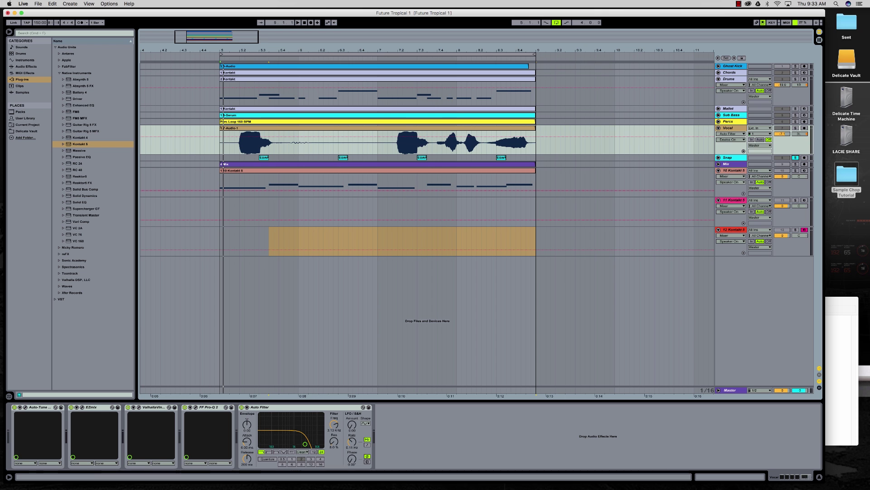
key("space")
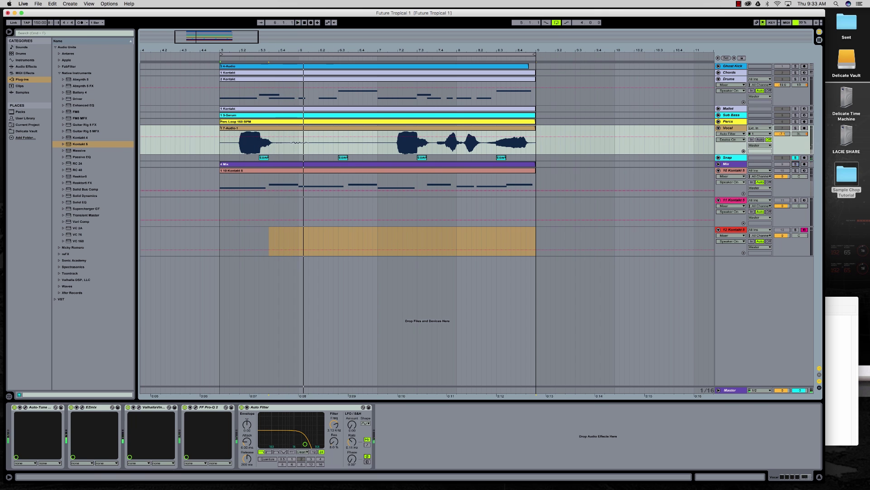
- Solo the Mix track and turn off both FF Pro-Q 2 instances and the L2 limiter on the Master track
left_click(731, 389)
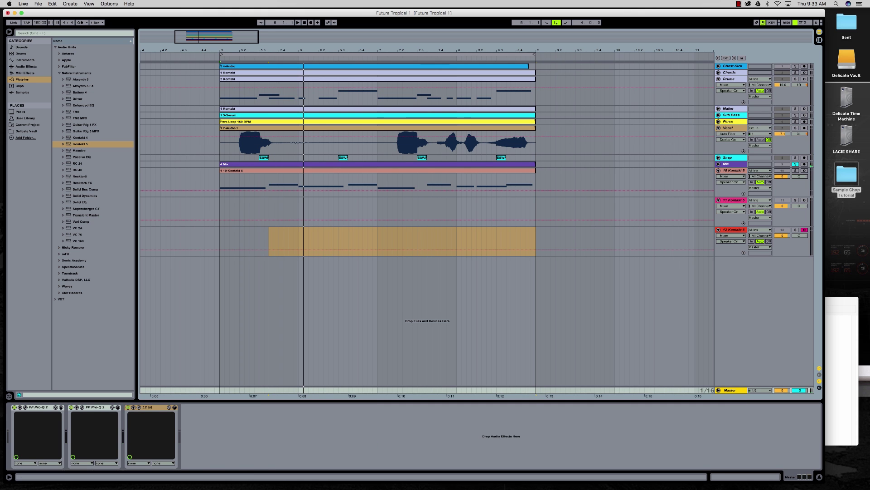
left_click(128, 407)
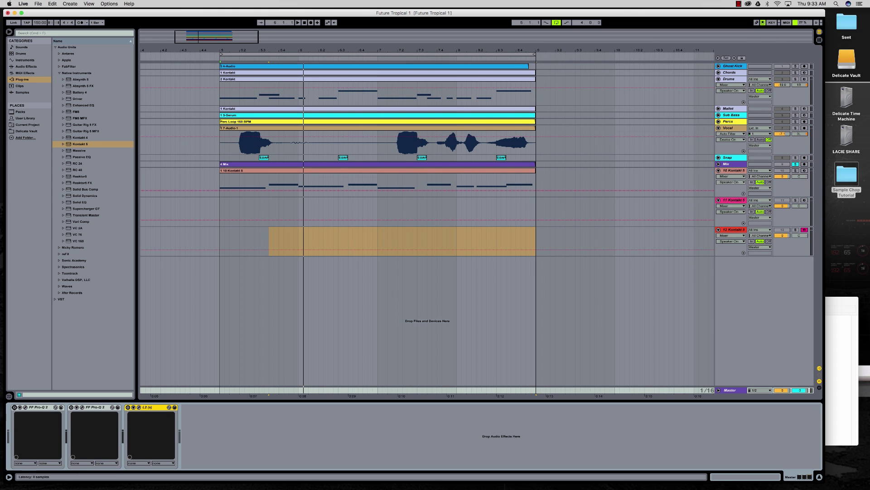